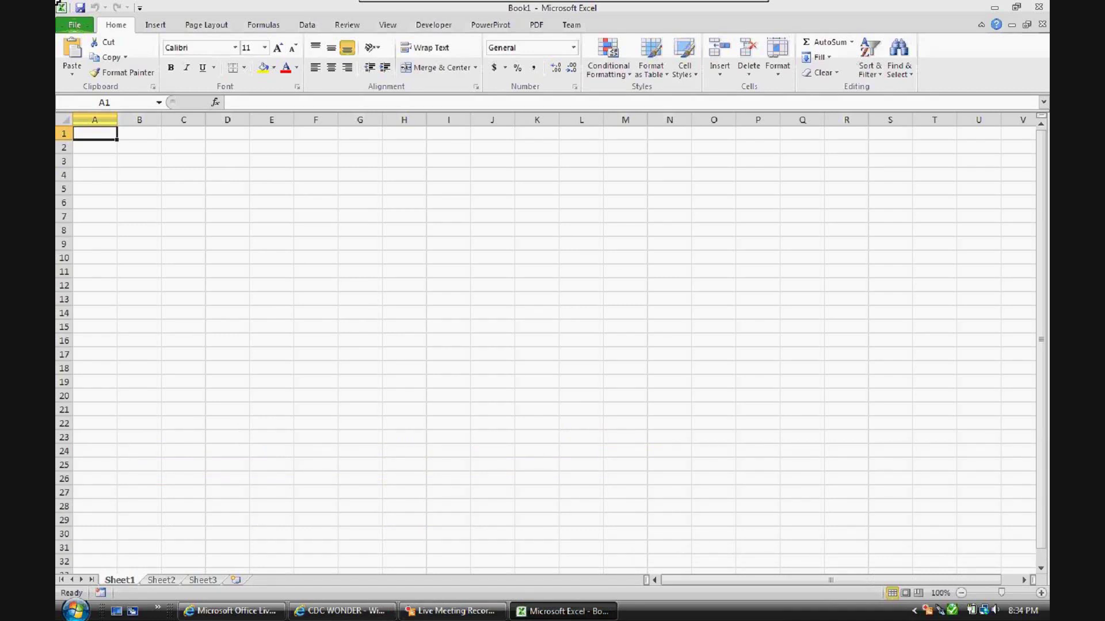
Step: Open the Data Use Restrictions page for the cancer data on CDC WONDER in the browser
key(alt+Tab)
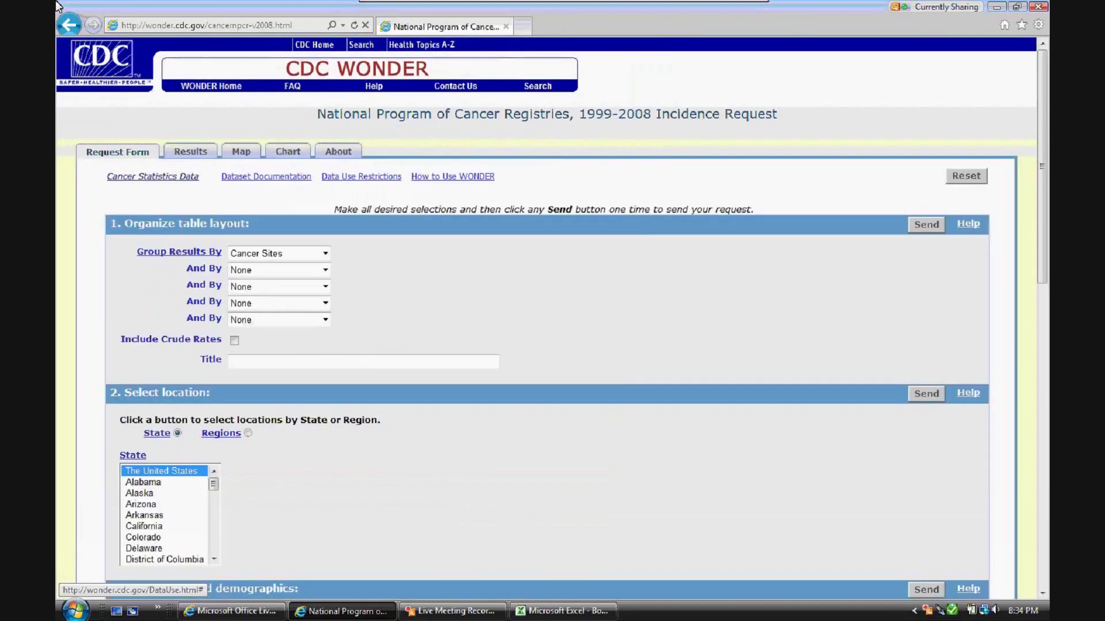
click(362, 176)
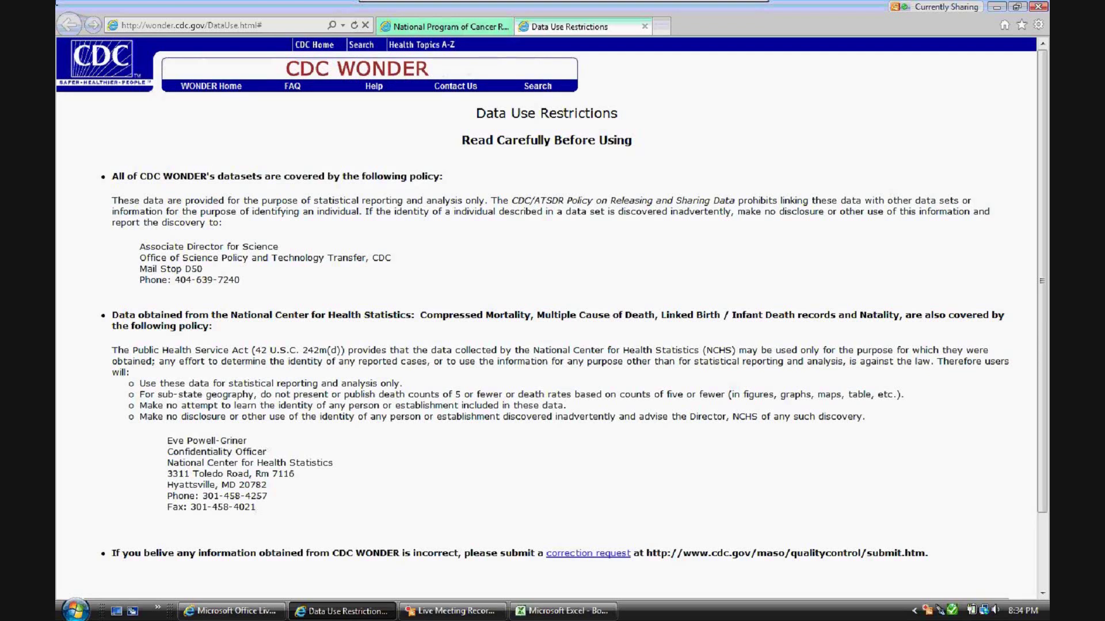
Step: From the blank workbook, open the PowerPivot window and start a From Text import
key(alt+Tab)
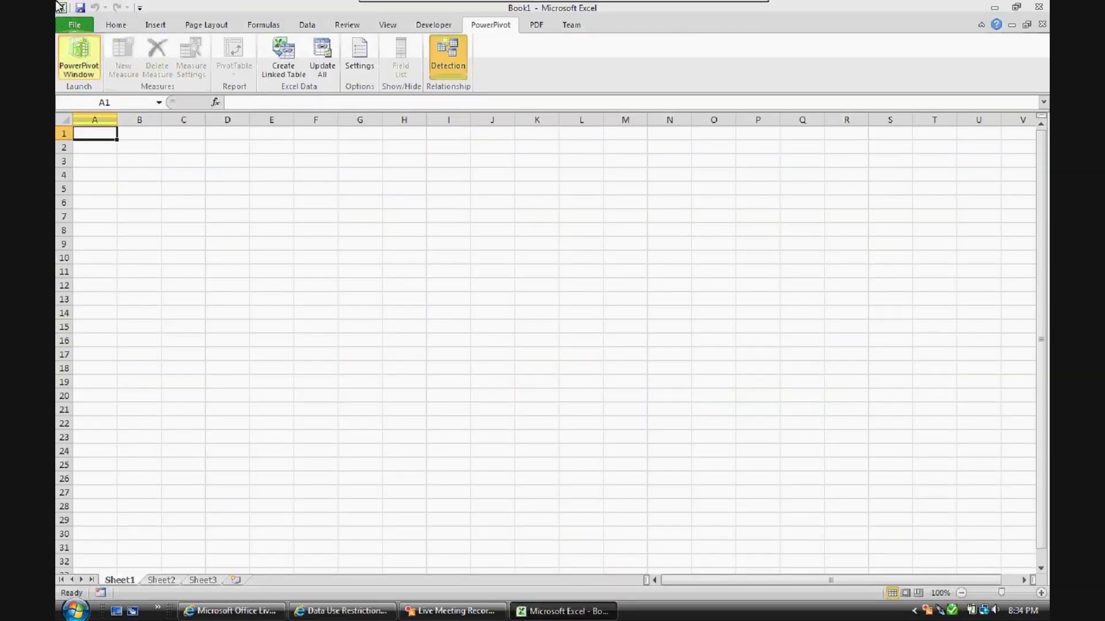
click(79, 58)
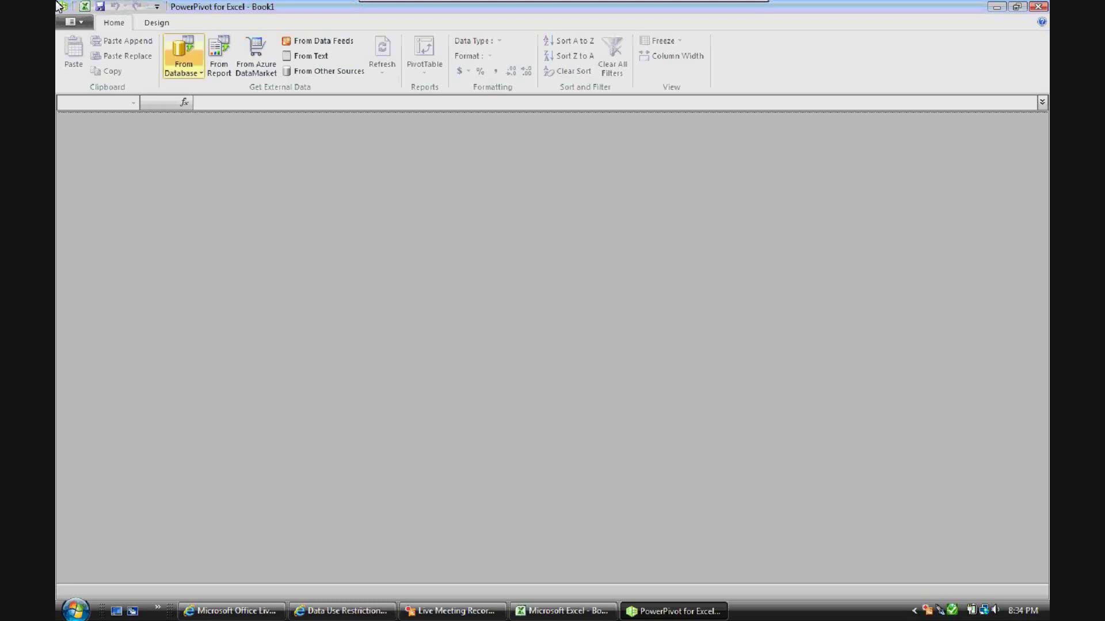
click(184, 68)
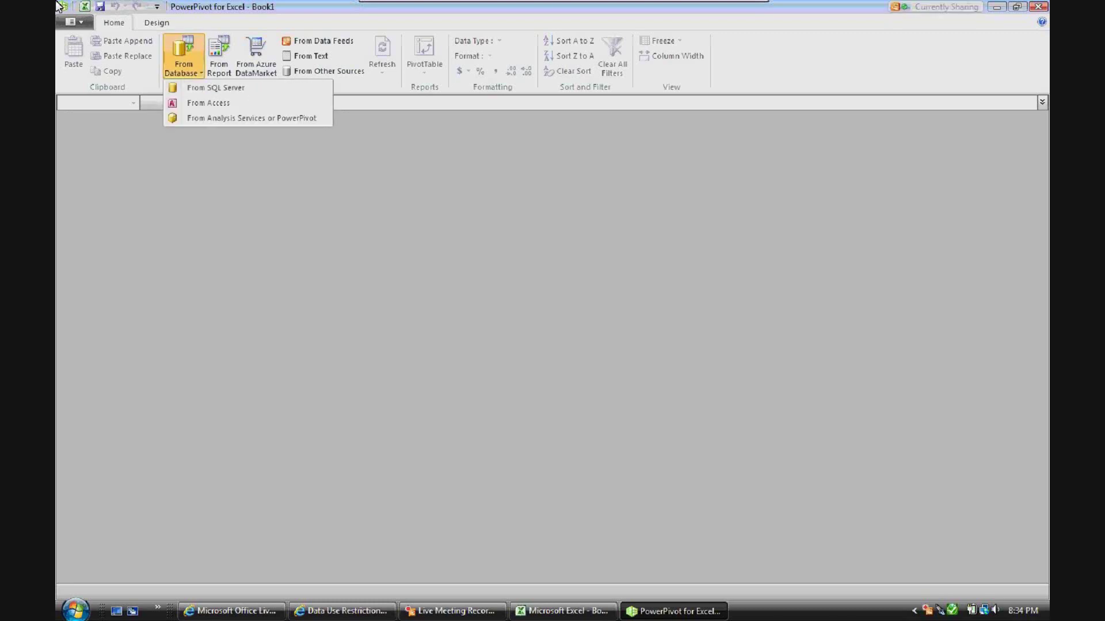
click(311, 56)
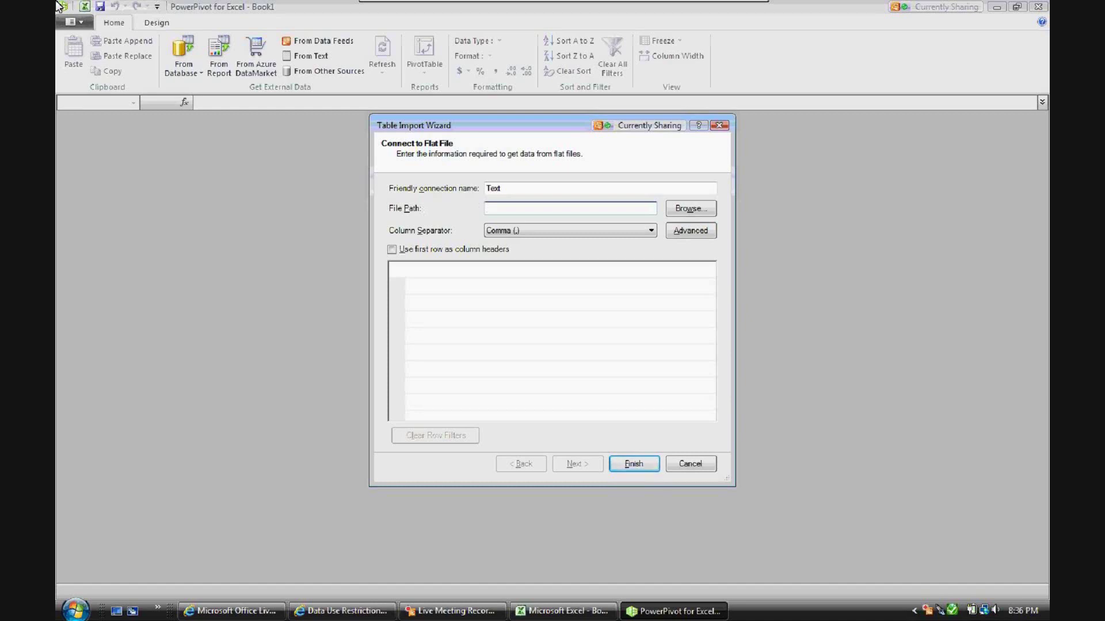
Step: Name the connection 'cancer' and select the CancerData6Yr CSV file as the source
key(shift+Tab)
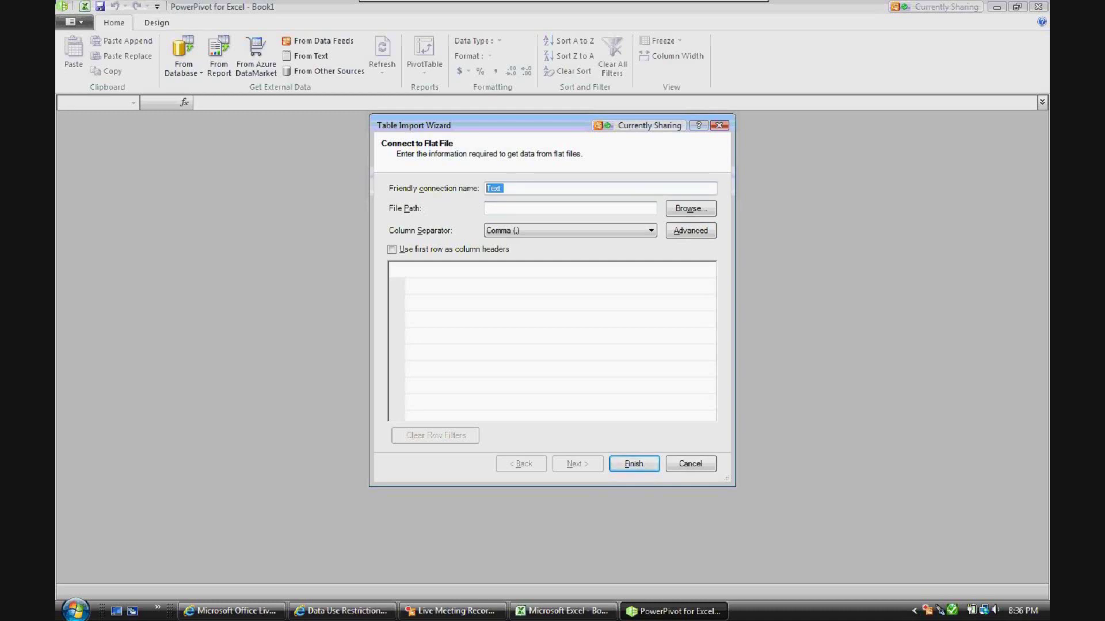
text(cancer)
key(Tab)
key(Tab)
key(Return)
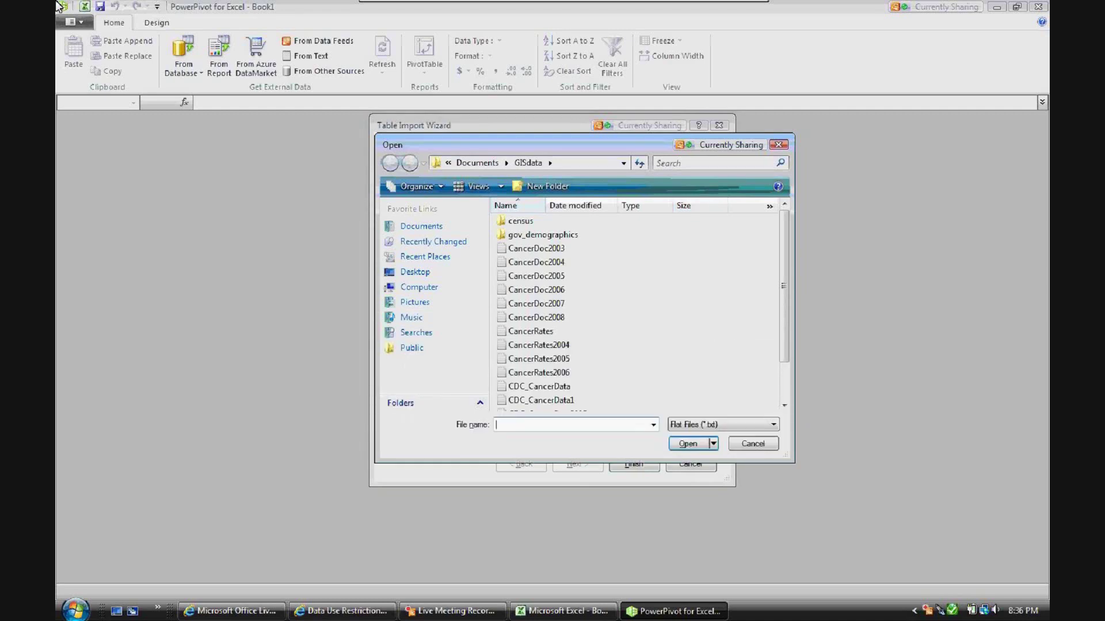
key(Tab)
key(Down)
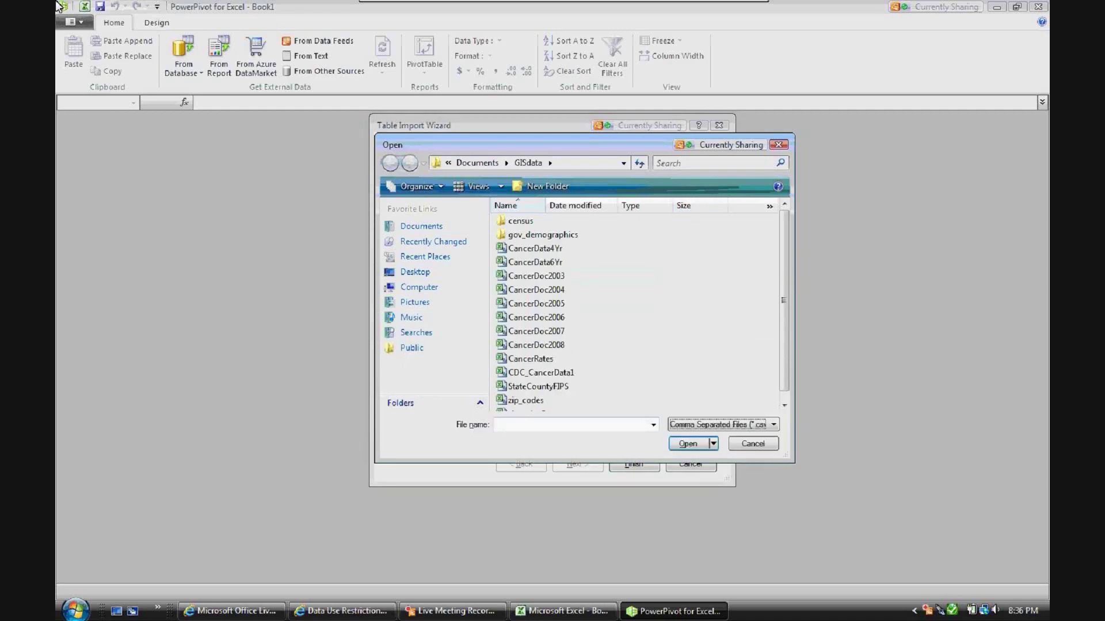
click(535, 263)
click(688, 443)
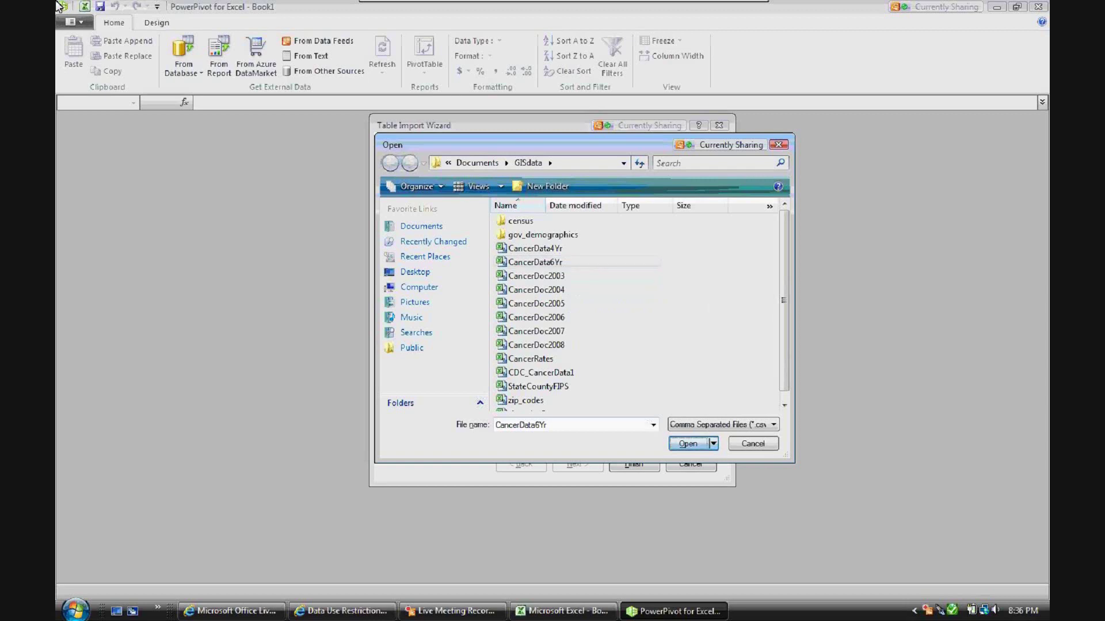
key(Return)
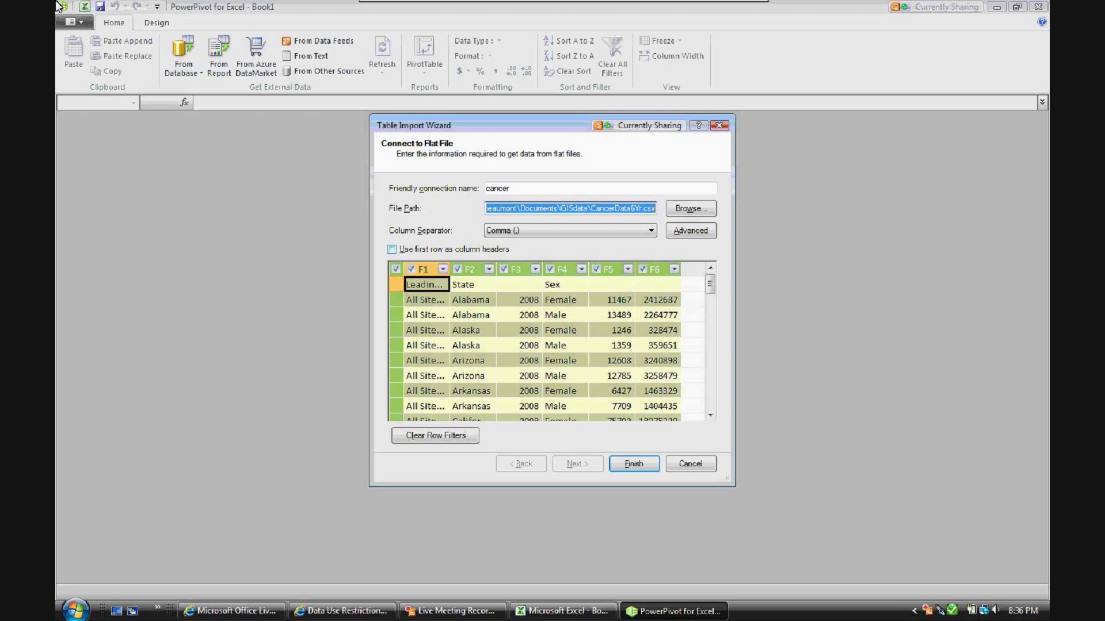
Step: Use the first row as column headers and finish importing CancerData6Yr
key(alt+u)
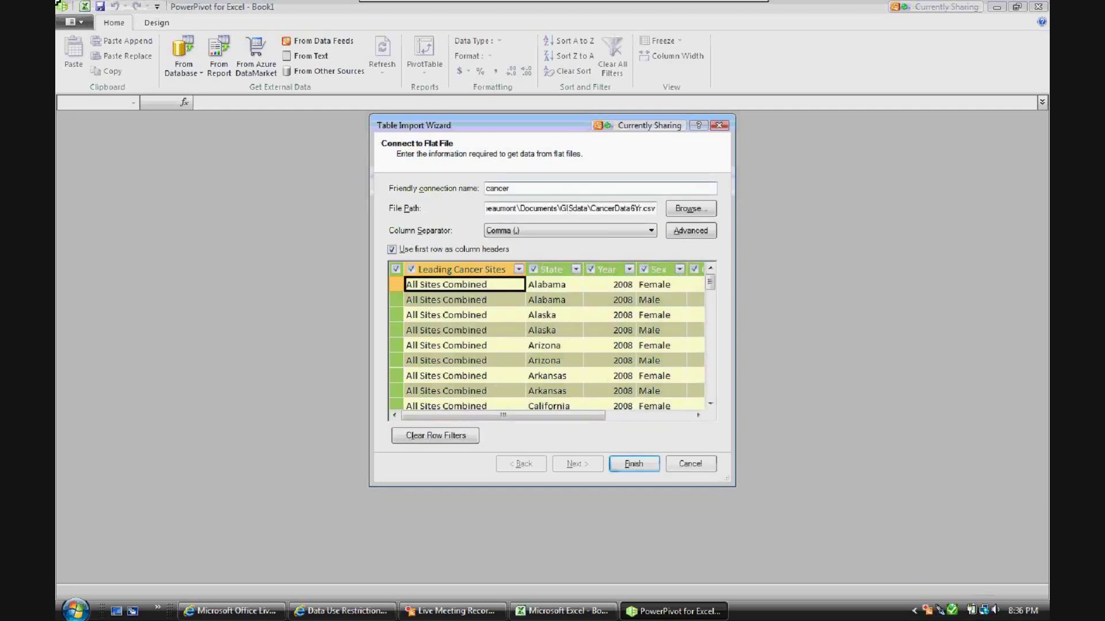
mouse_move(503, 415)
mouse_down()
mouse_move(588, 416)
mouse_move(502, 415)
mouse_up()
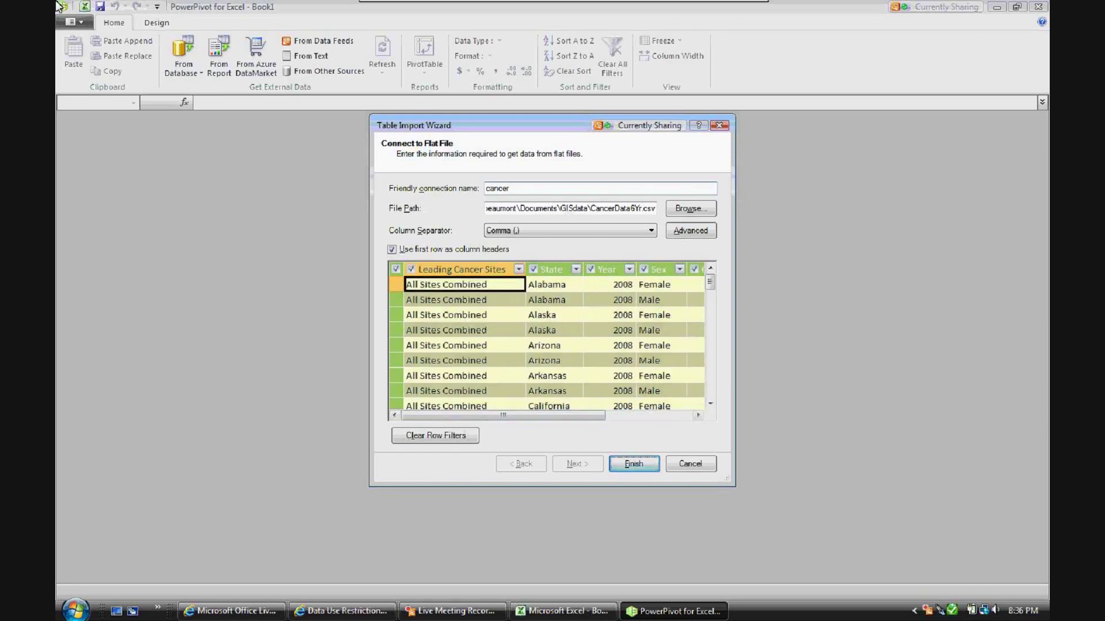
key(Return)
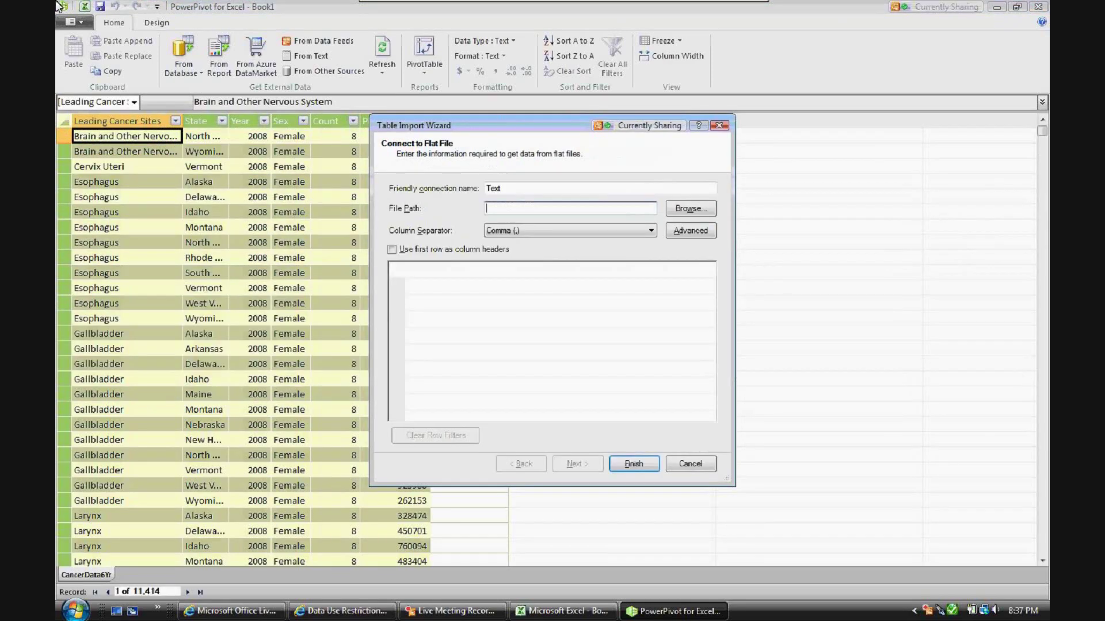
Step: Import census\US_Population.csv as connection 'cancer2', using first-row headers
double_click(494, 189)
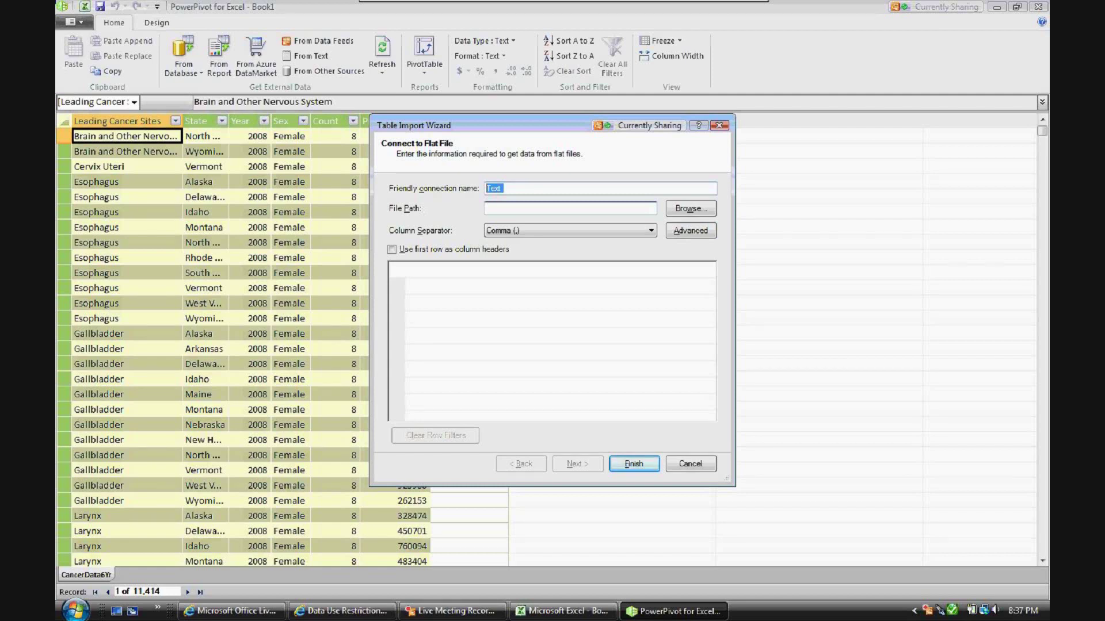
key(alt+w)
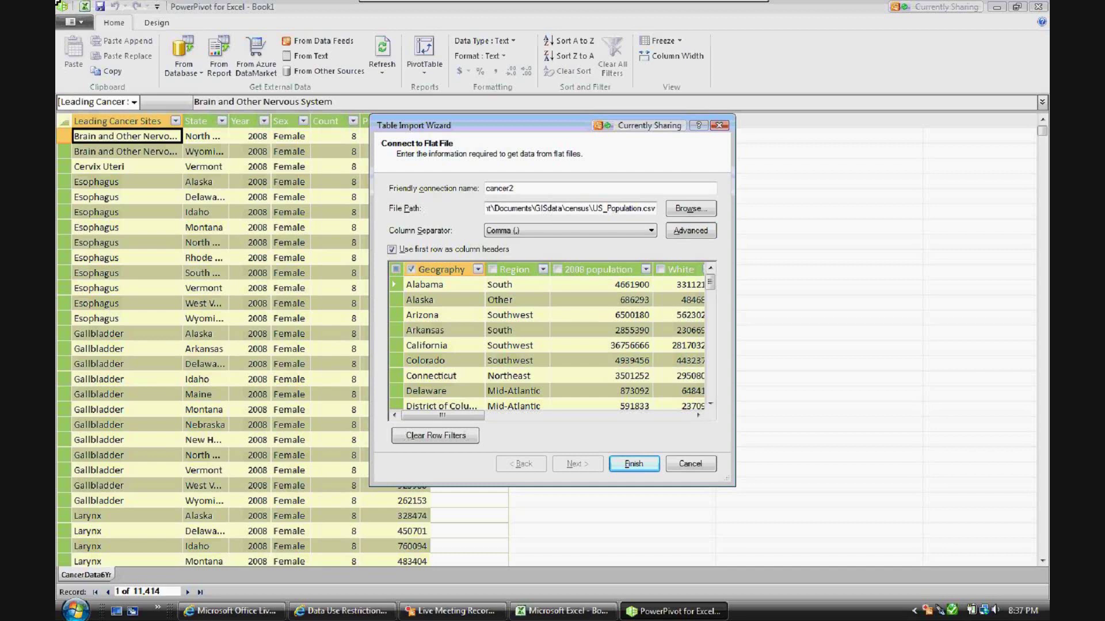
key(Return)
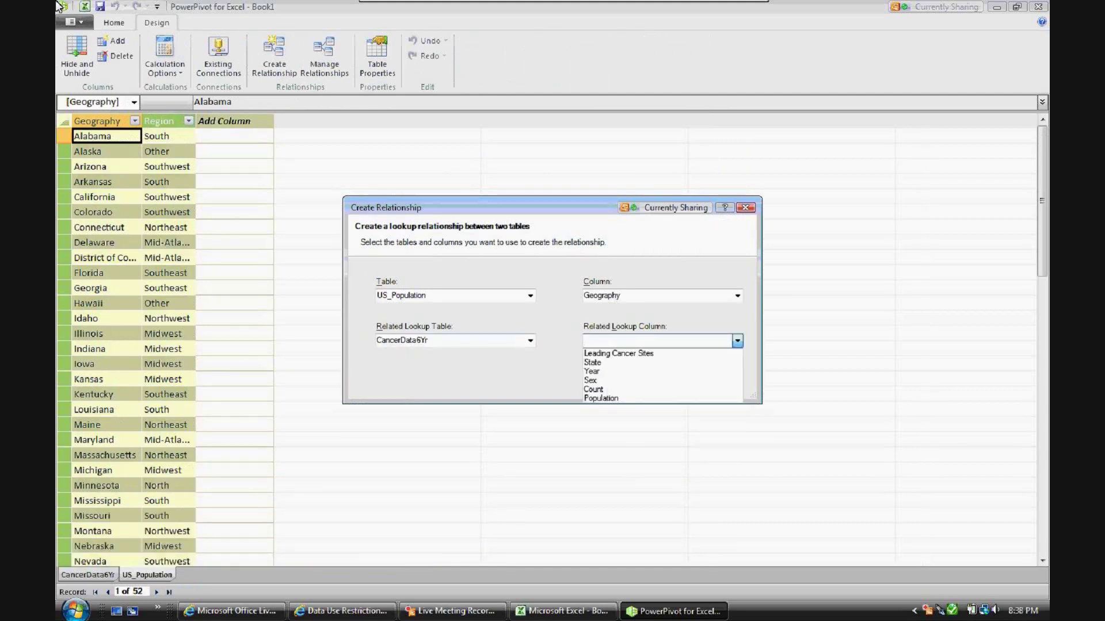
Step: Create a relationship from US_Population Geography to the CancerData6Yr State lookup column
key(Down)
key(Down)
key(Return)
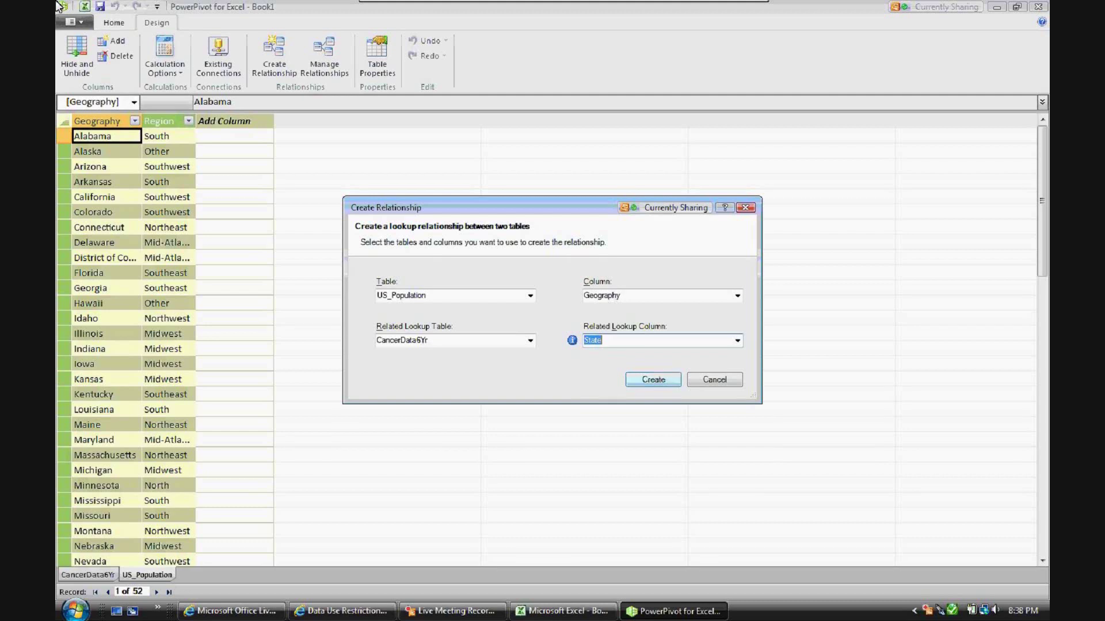
key(Return)
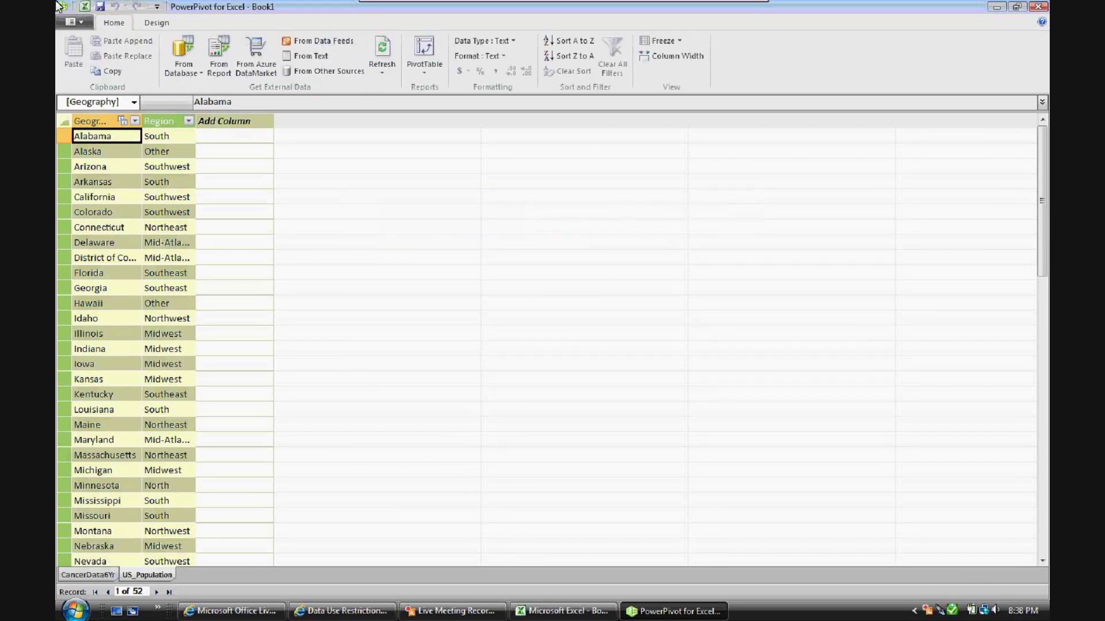
Step: Choose PivotChart from the PivotTable menu on PowerPivot's Home tab
click(424, 58)
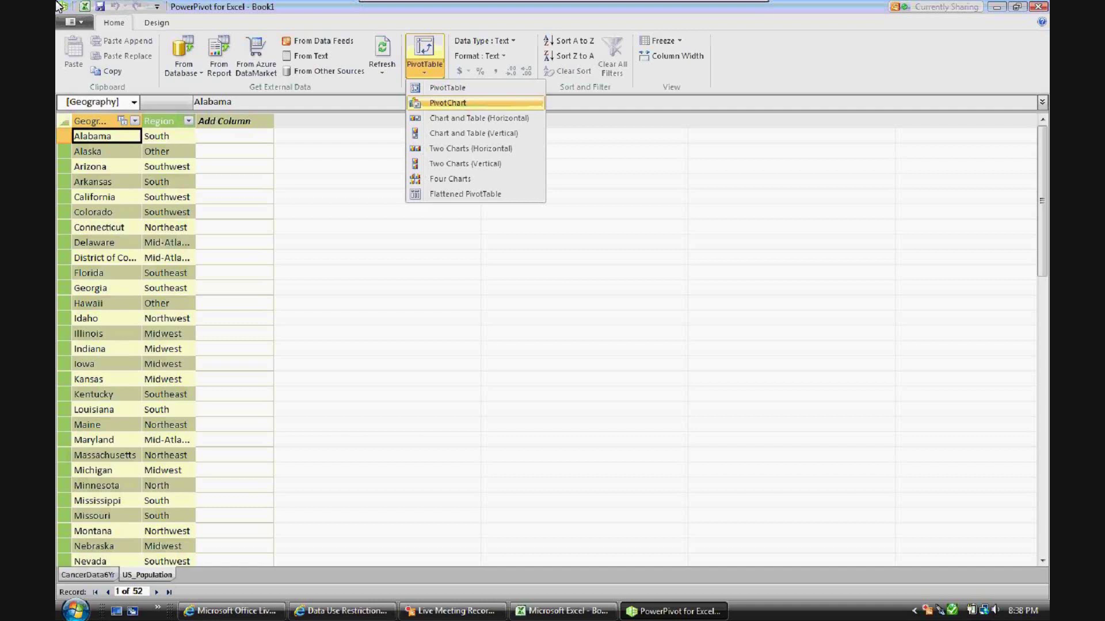
click(448, 103)
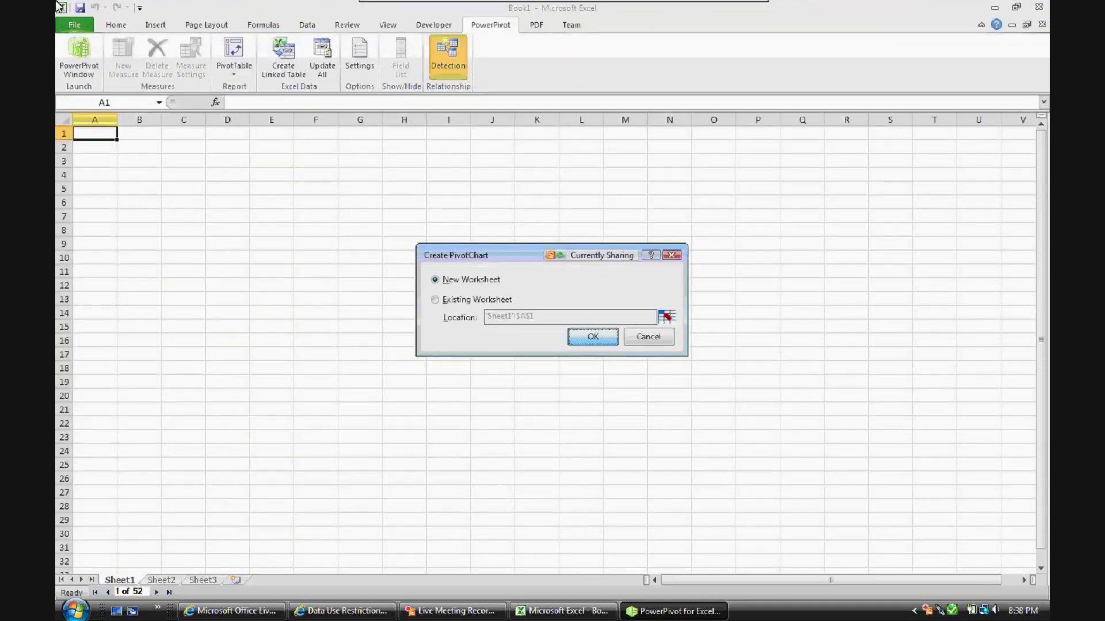
Step: Place the PivotChart on a new worksheet and plot Sum of Count by Leading Cancer Sites
key(Return)
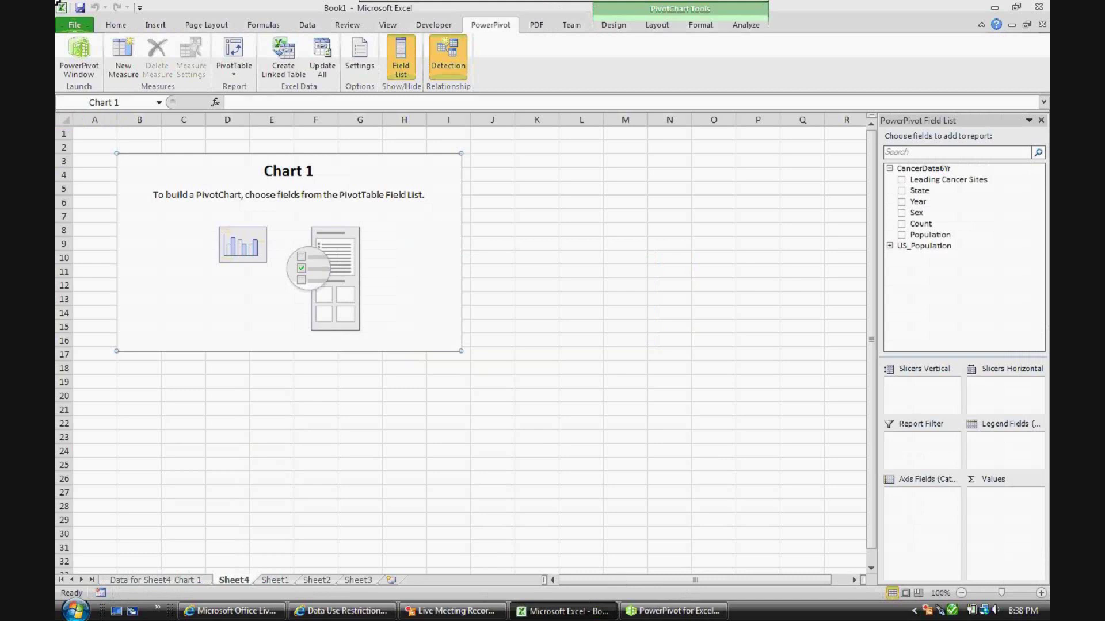
click(890, 246)
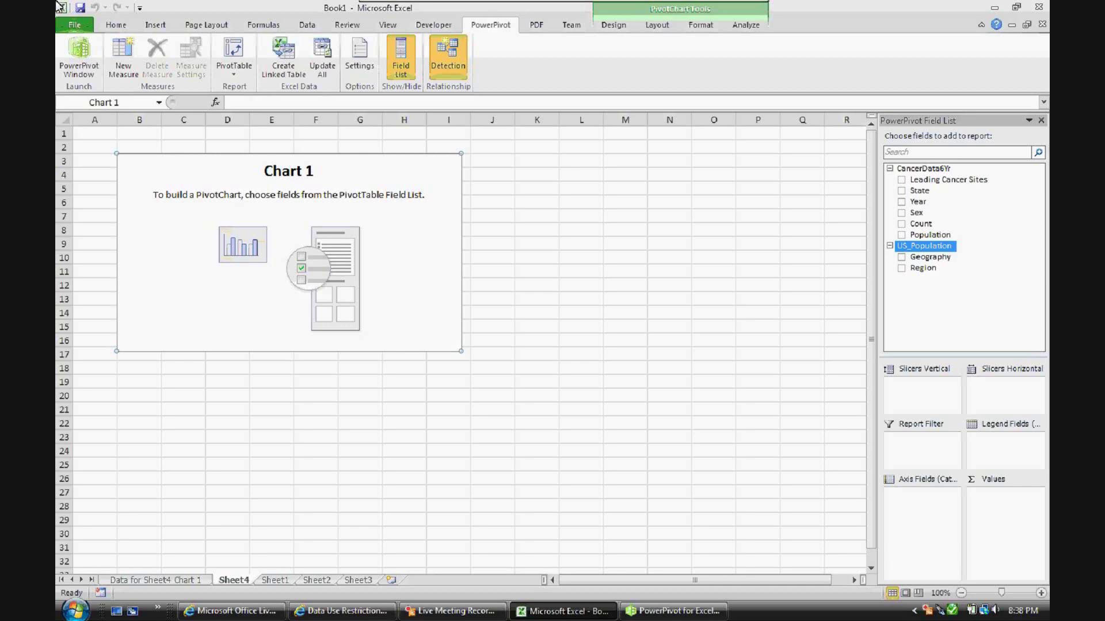
drag(921, 224, 1005, 495)
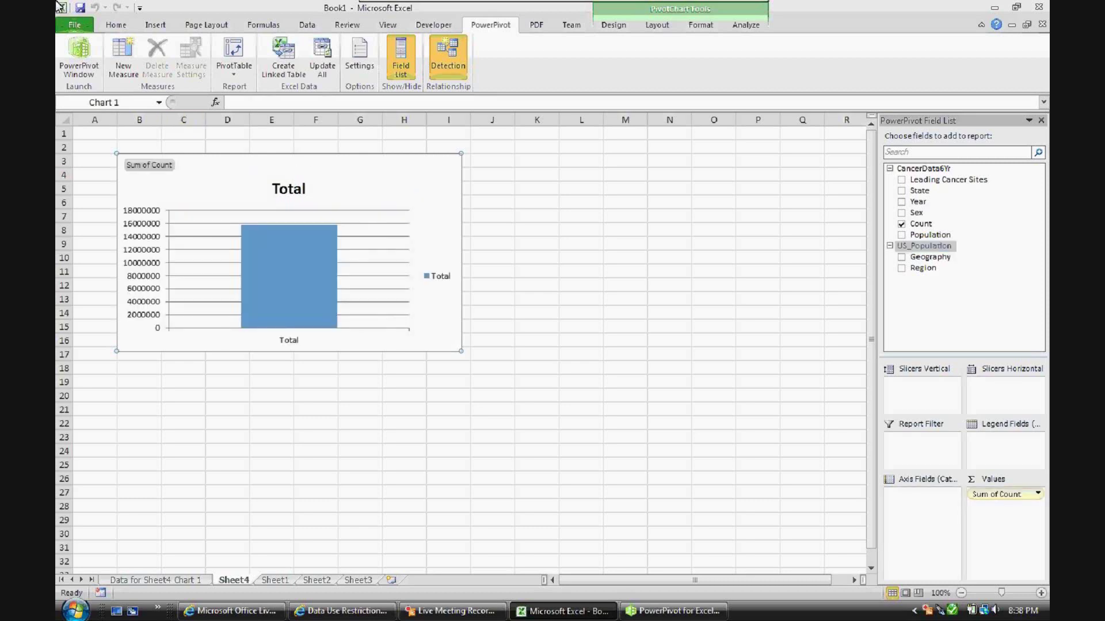
drag(923, 269, 923, 451)
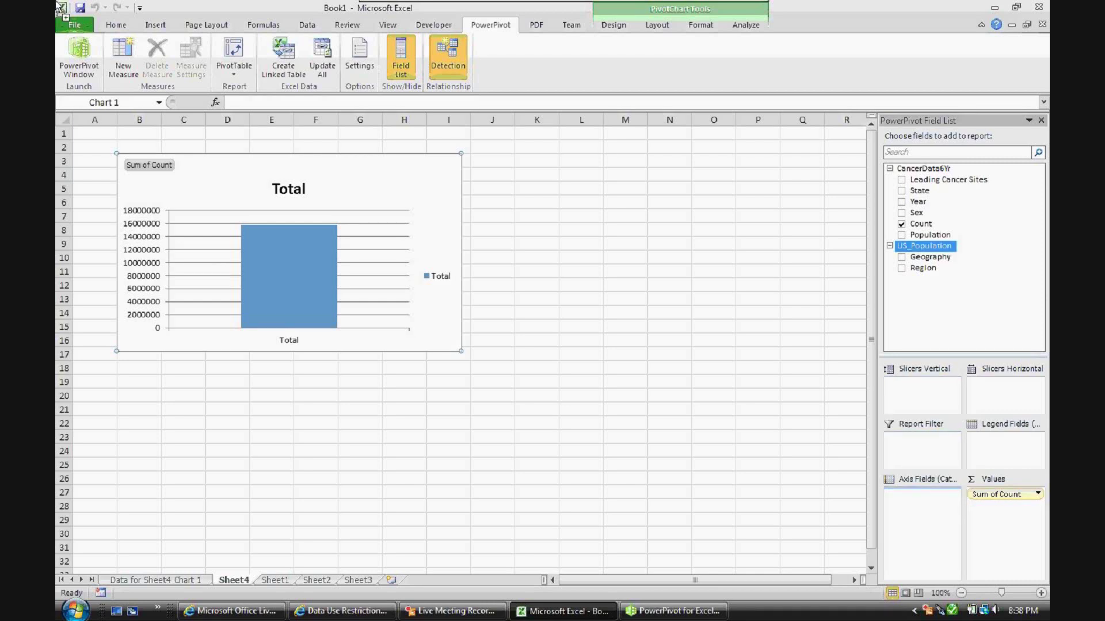
drag(922, 494, 922, 496)
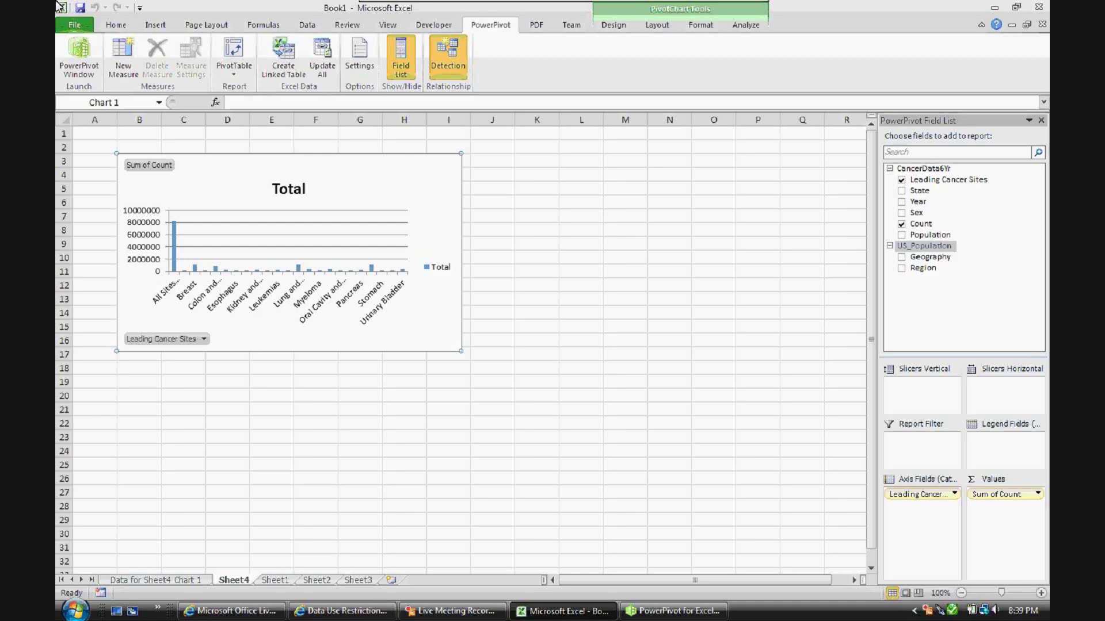
Step: Filter the chart's Leading Cancer Sites to exclude All Sites Combined
click(954, 495)
key(Escape)
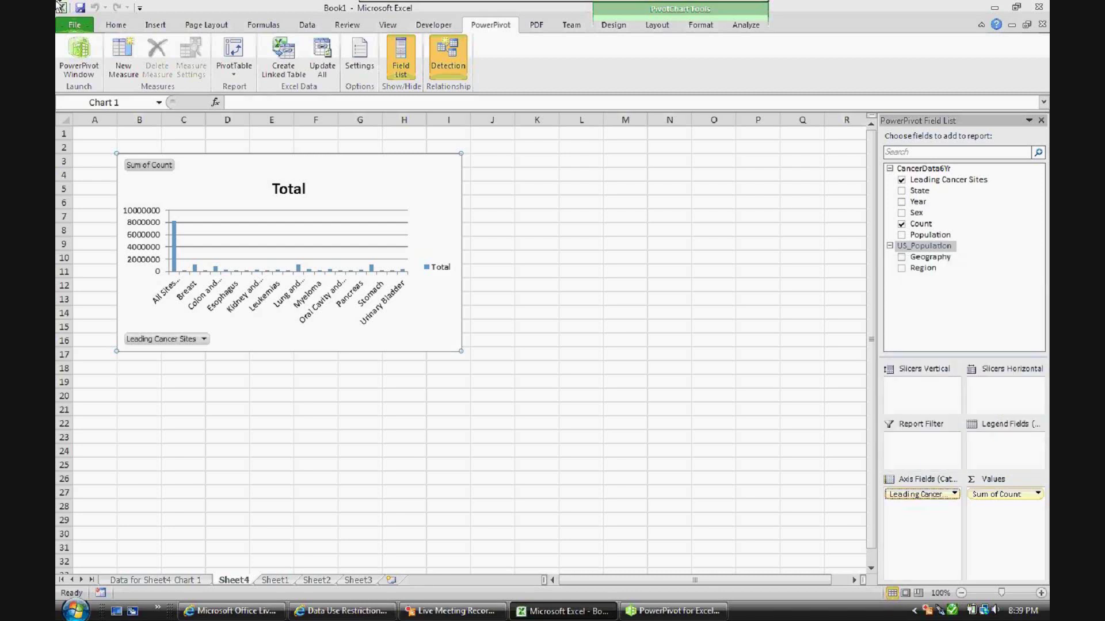
click(203, 339)
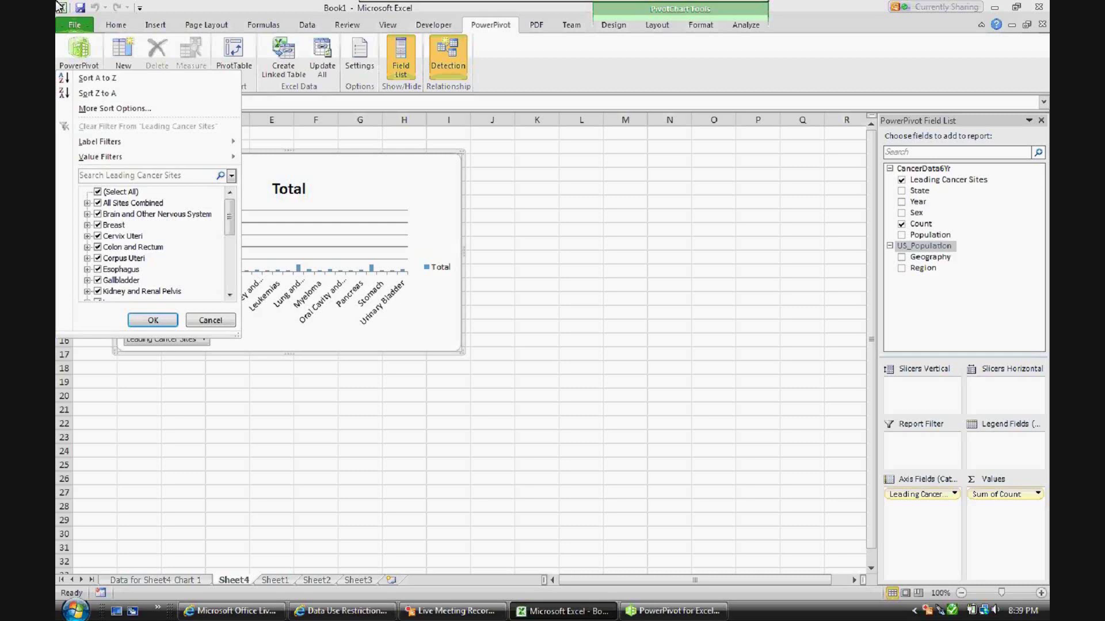
click(97, 203)
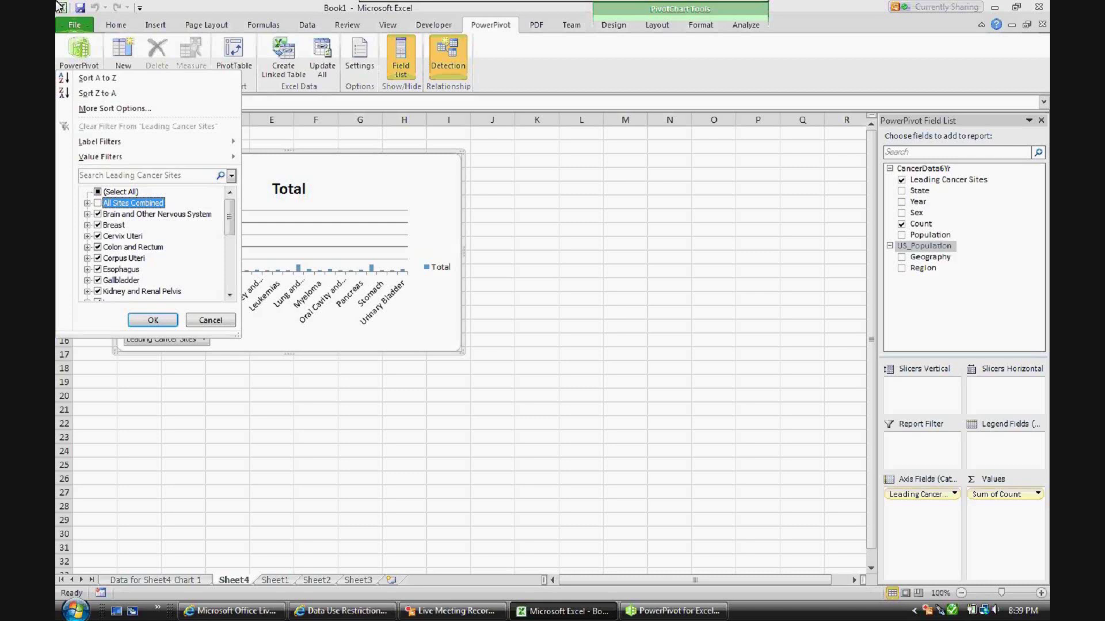
key(Return)
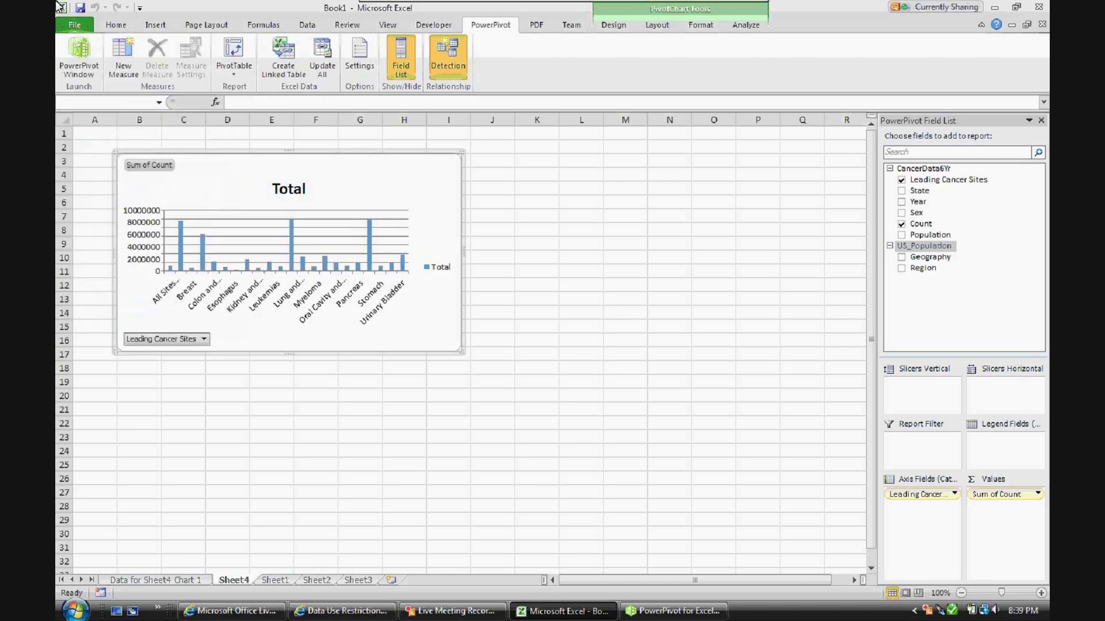
Step: Enlarge the PivotChart by dragging its edges to make it taller and wider
drag(288, 354, 289, 425)
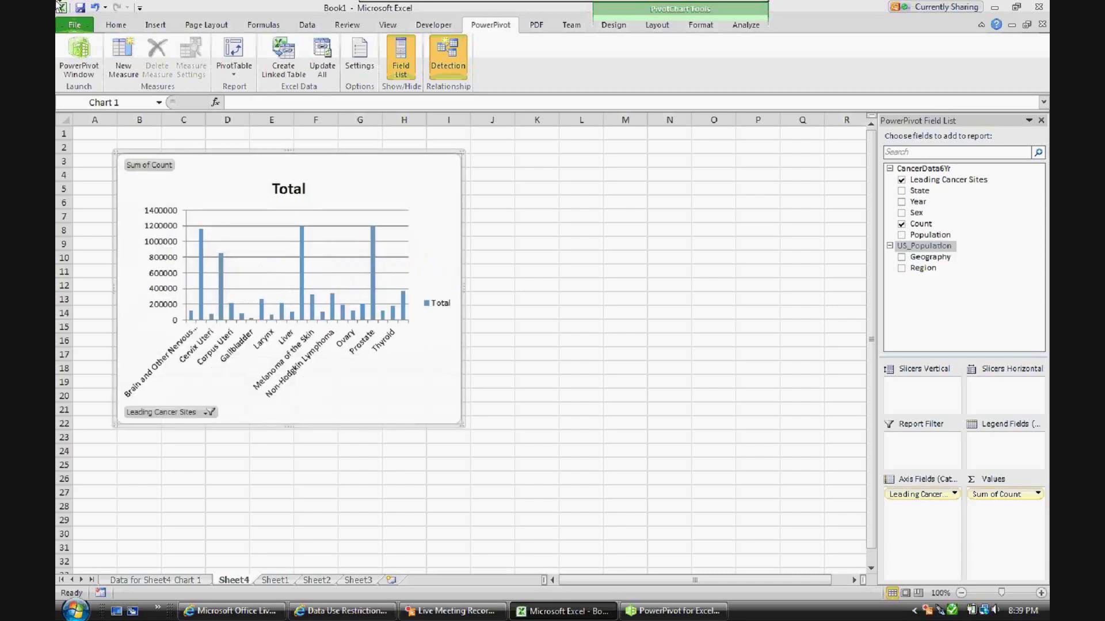
drag(463, 288, 680, 288)
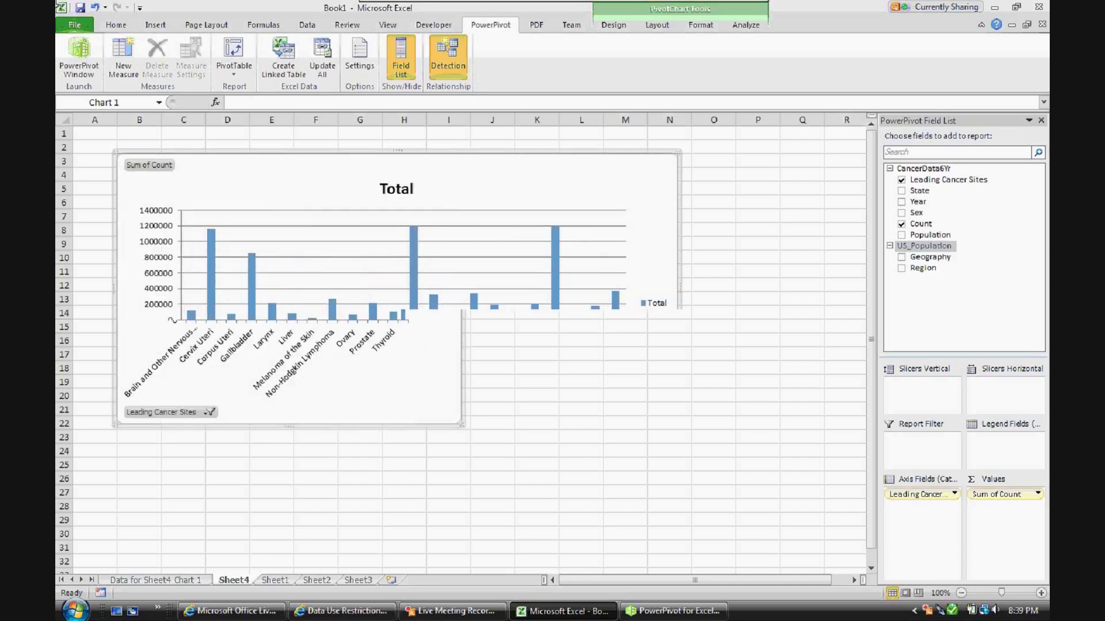
drag(398, 426, 398, 482)
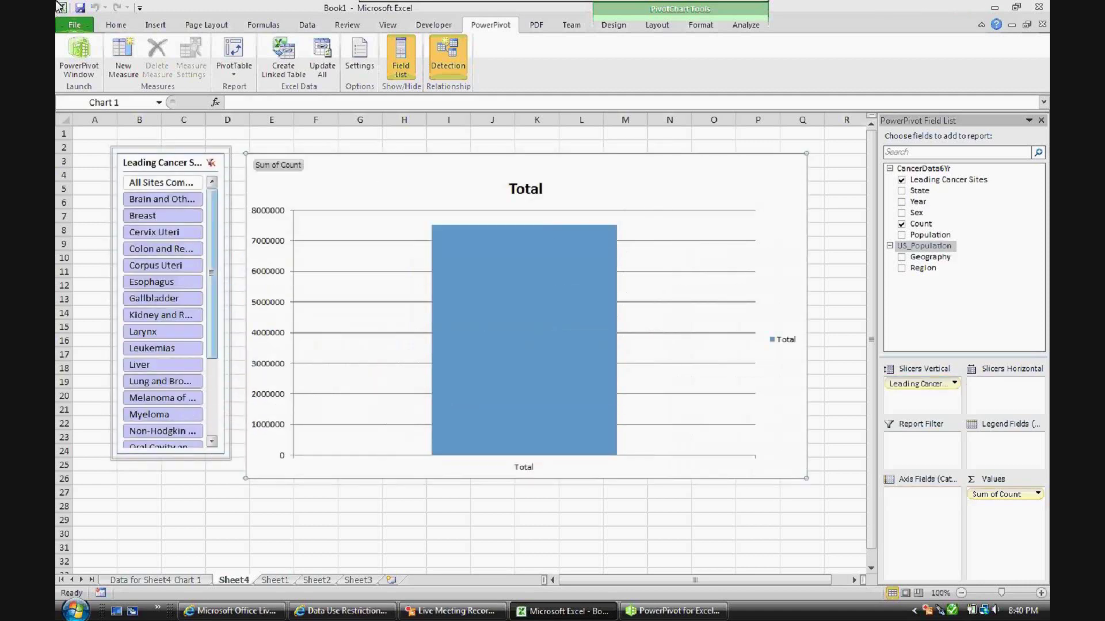
drag(212, 274, 212, 332)
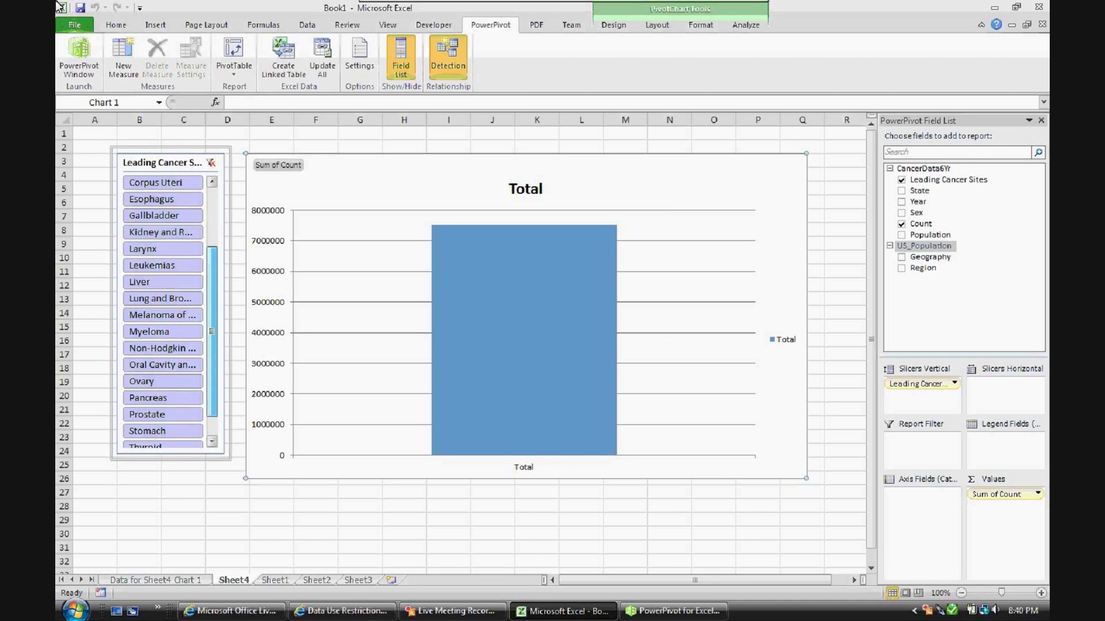
scroll(163, 311, up, 3)
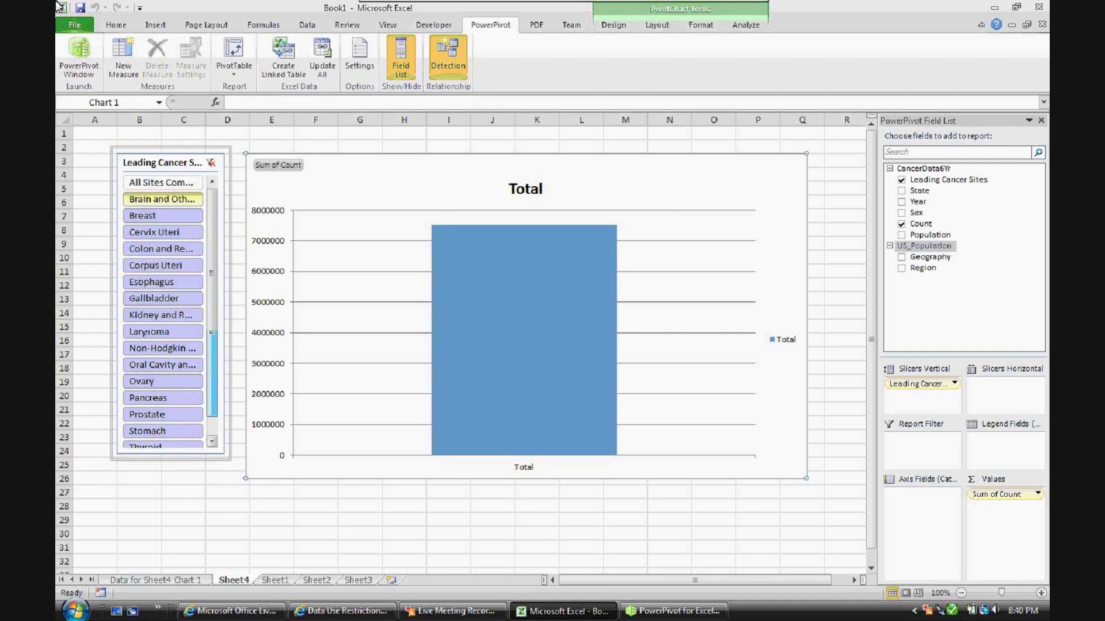
click(163, 216)
click(163, 216)
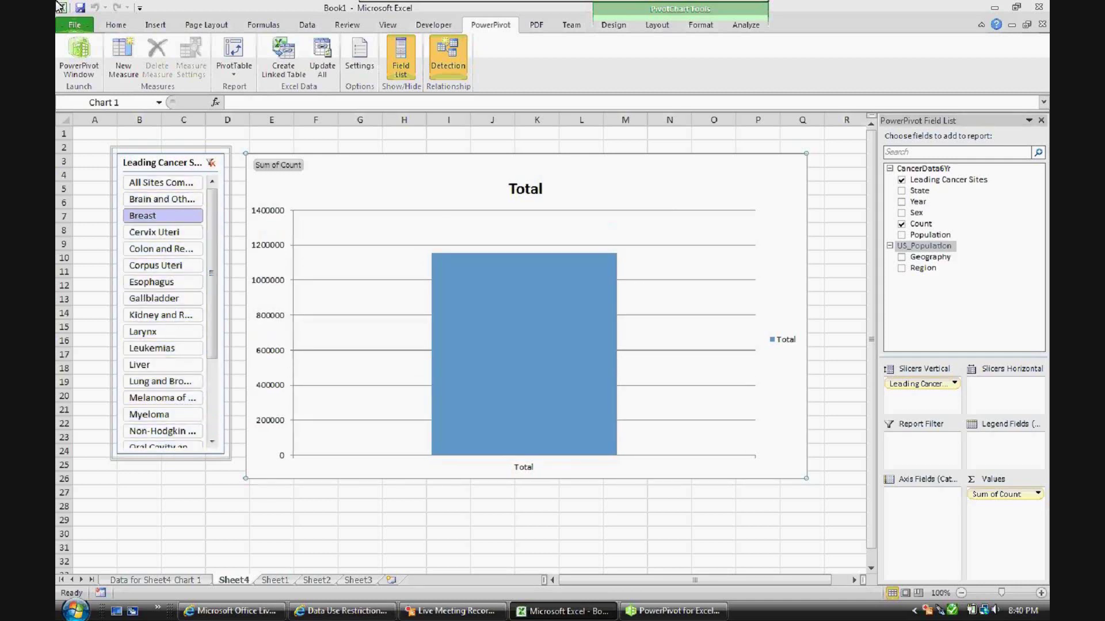
click(163, 233)
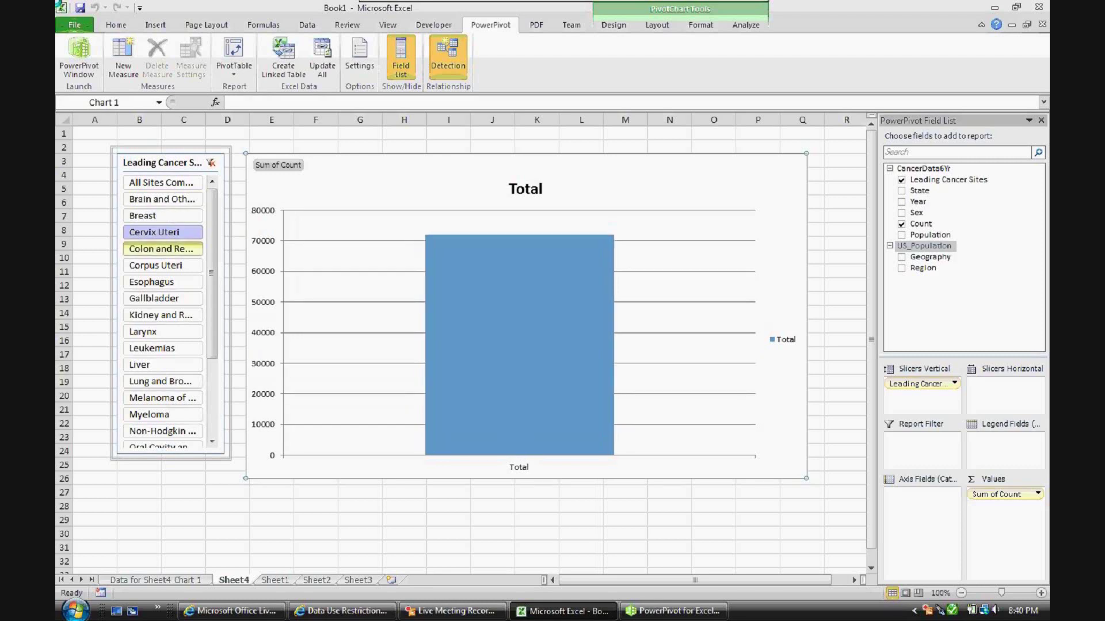
click(163, 248)
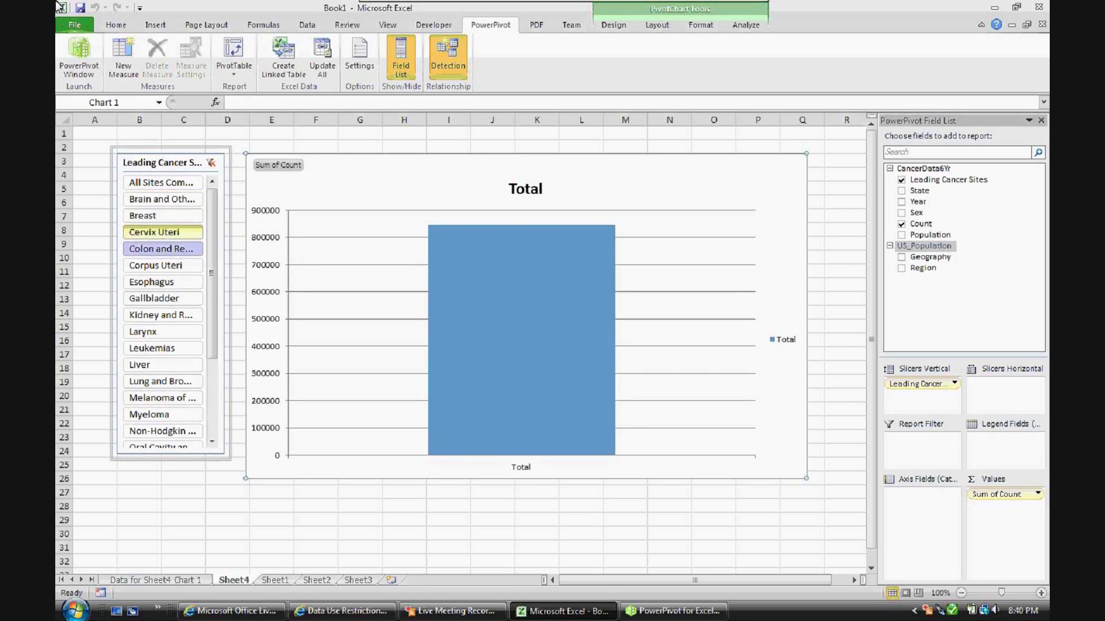
click(163, 199)
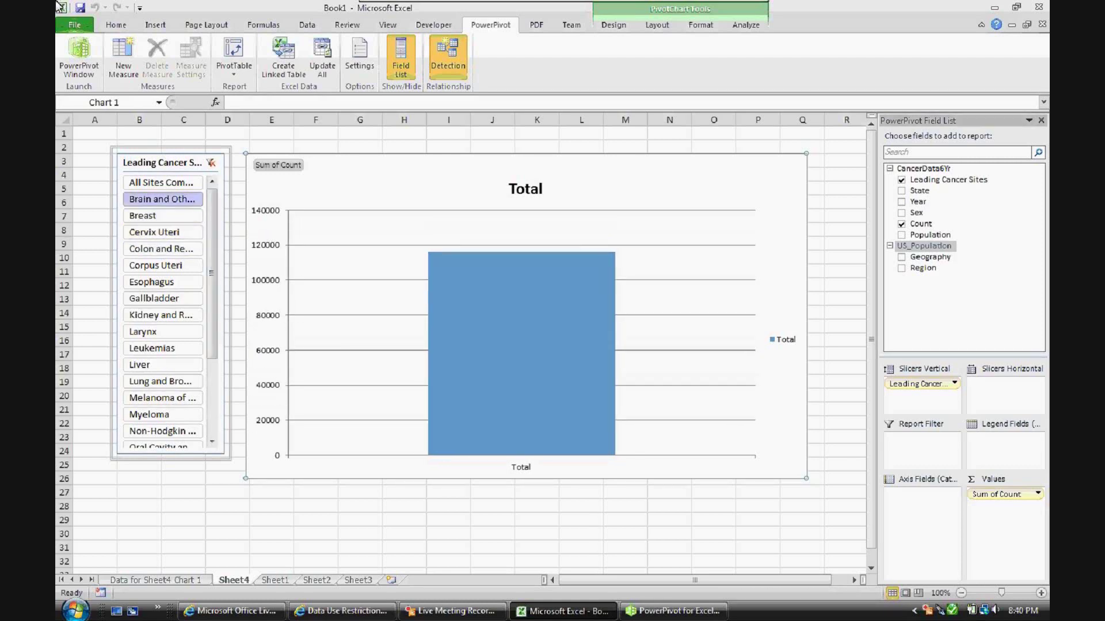
ctrl+click(163, 216)
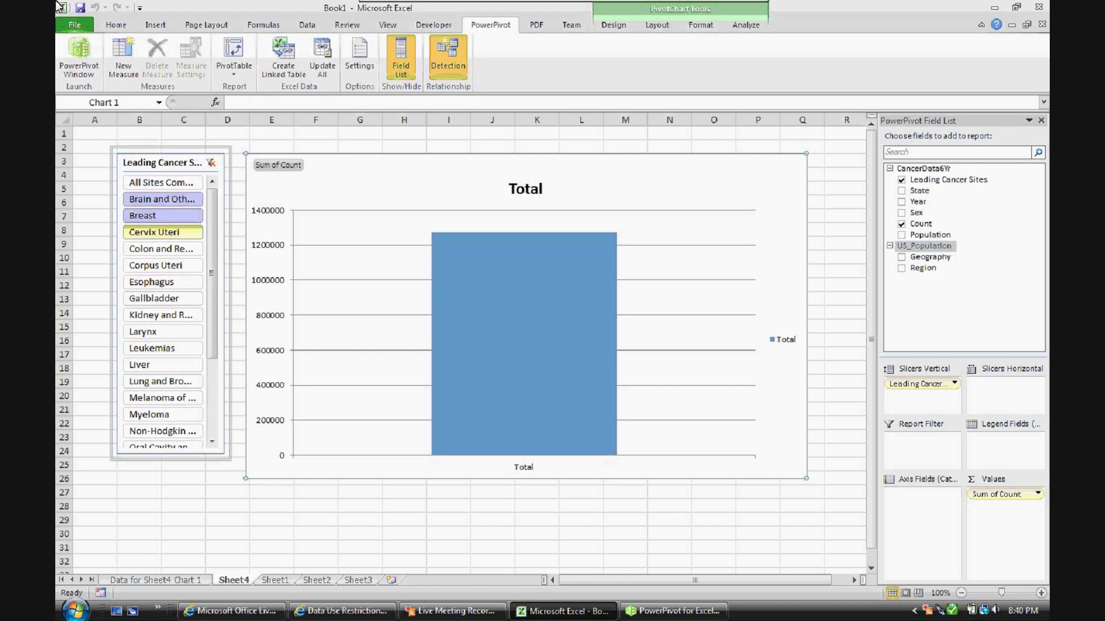
ctrl+click(163, 232)
ctrl+click(163, 248)
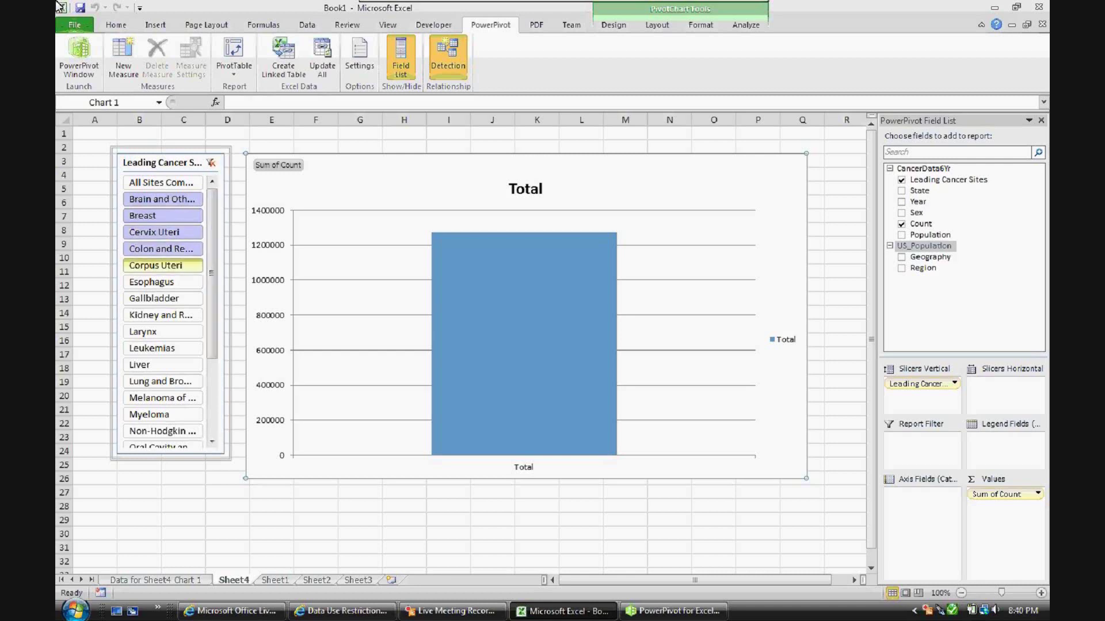
drag(163, 265, 163, 431)
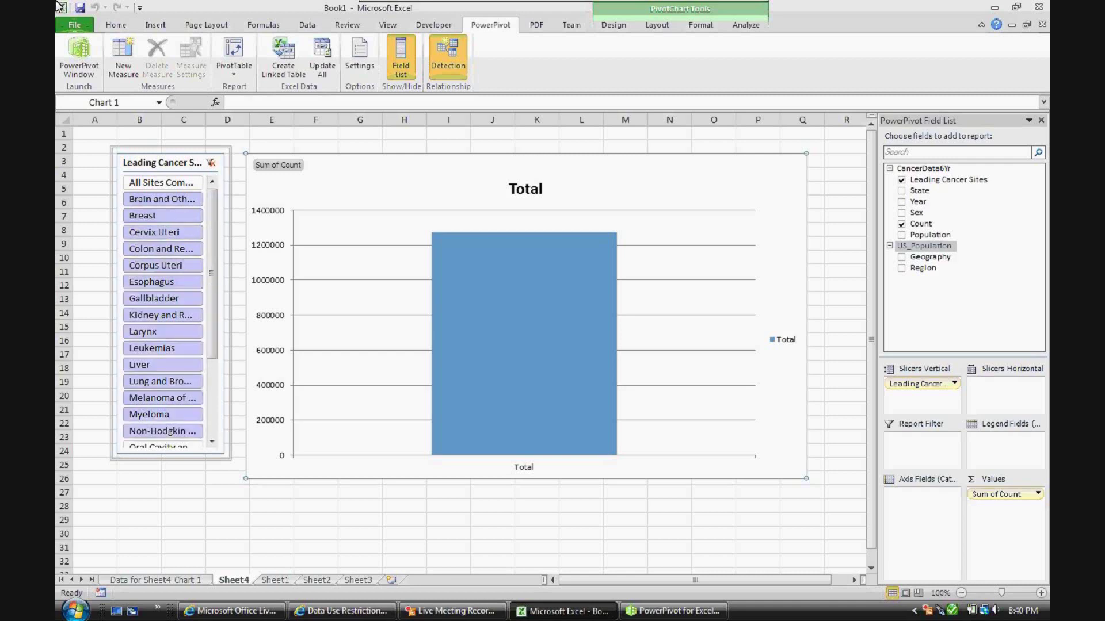
drag(212, 323, 212, 401)
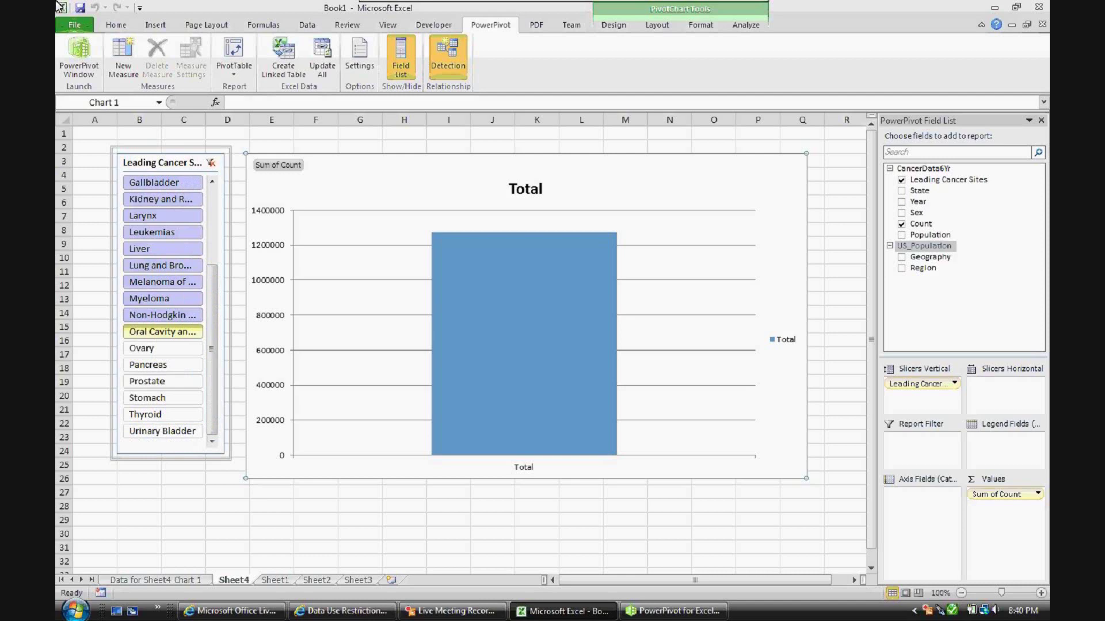
shift+click(163, 431)
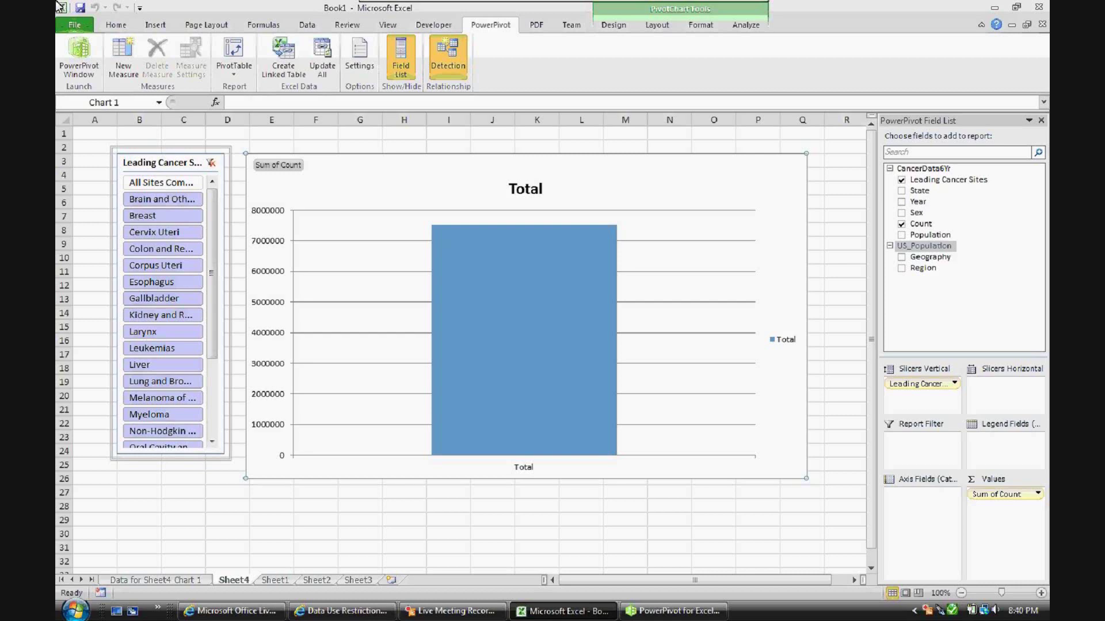
Step: Add Year to the chart's axis, giving one Total column for each year 2003–2008
drag(917, 202, 922, 497)
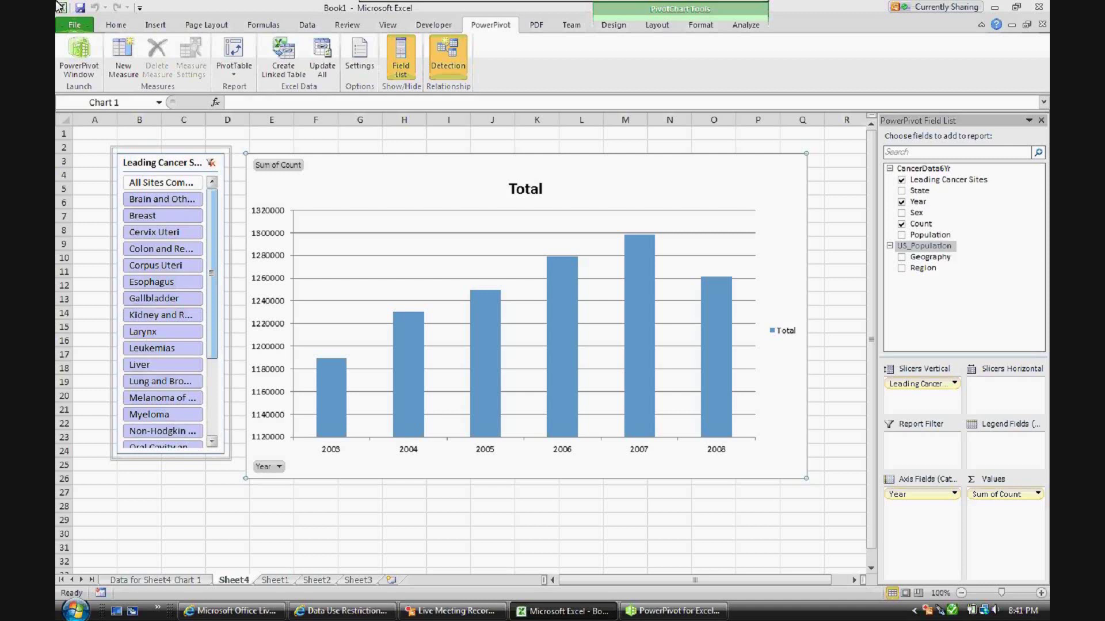
Step: Add Sex to the chart and move it to Legend Fields, giving Female and Male bars per year
click(924, 245)
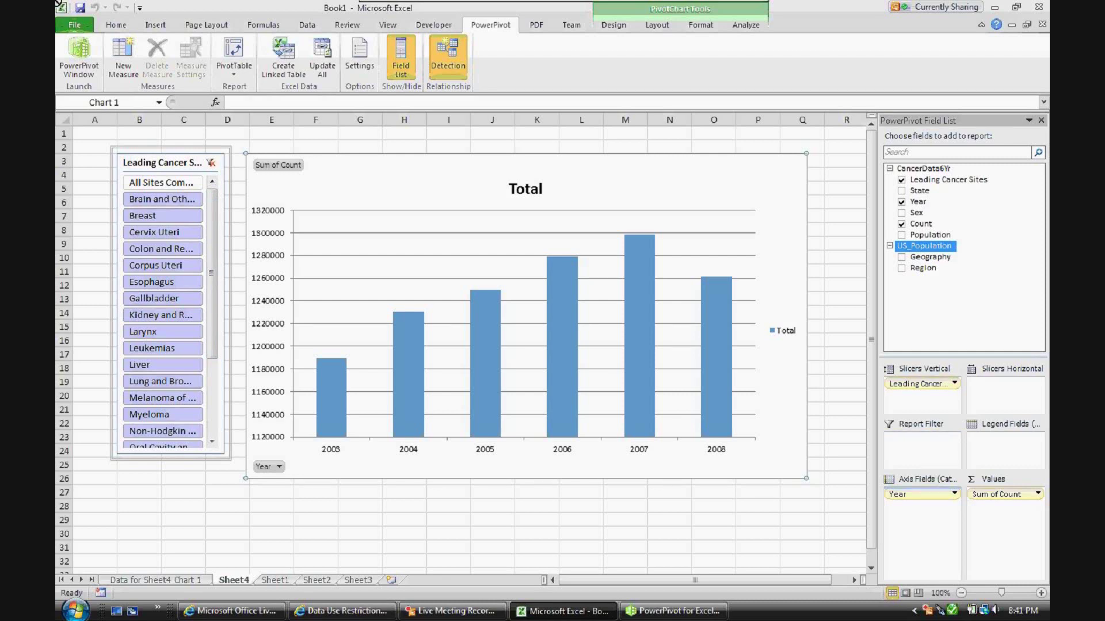
drag(916, 213, 921, 513)
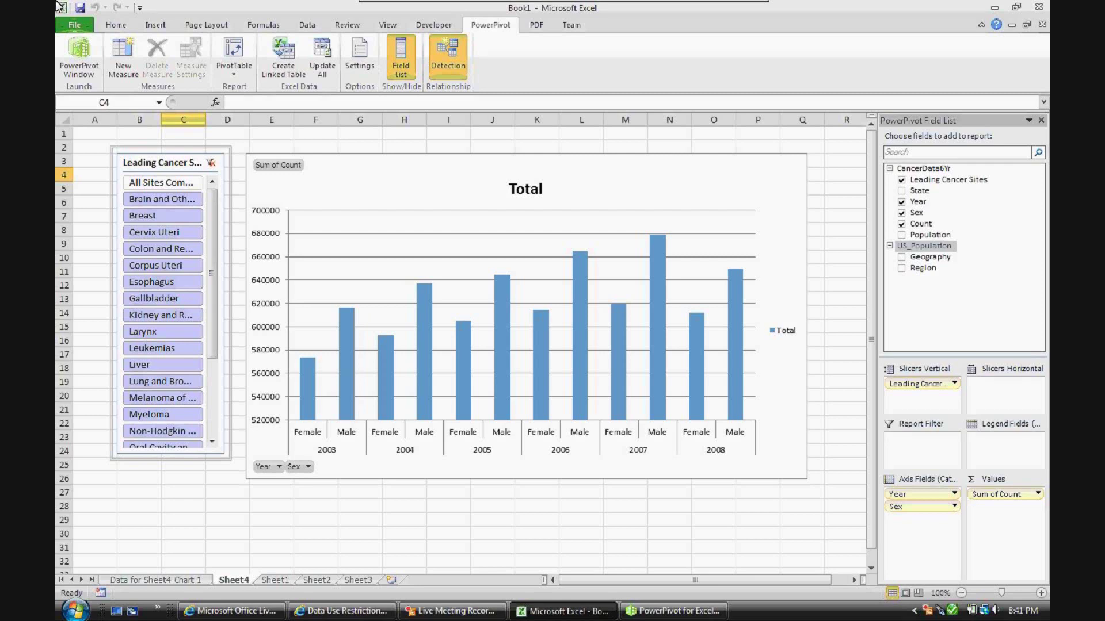
drag(921, 507, 1005, 440)
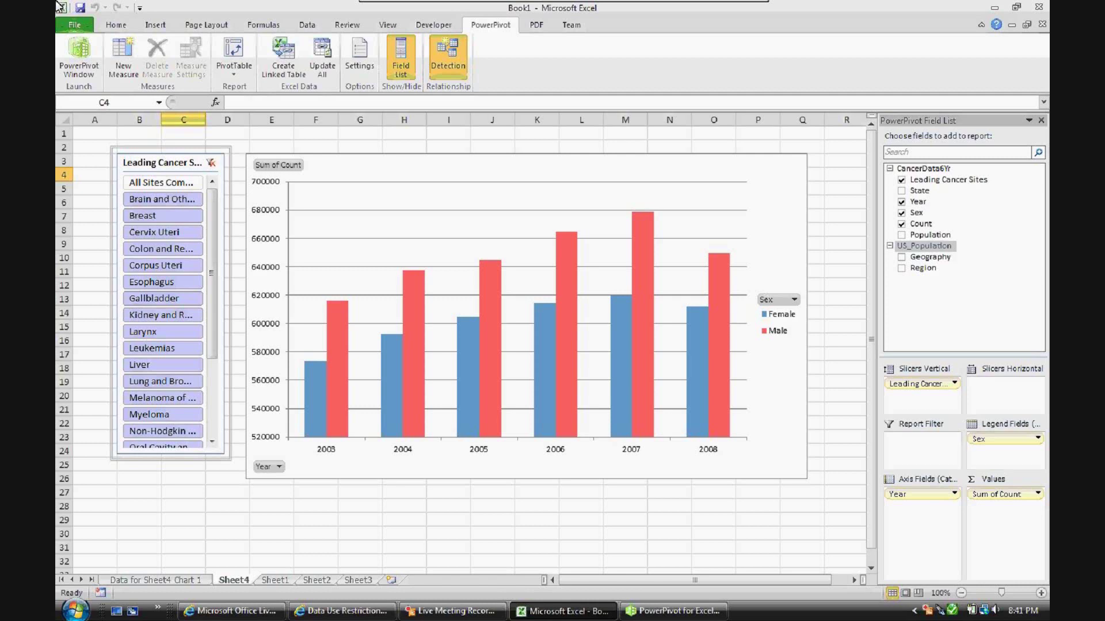
Step: Change the PivotChart type to a Line chart with Female and Male count lines
click(774, 231)
click(613, 24)
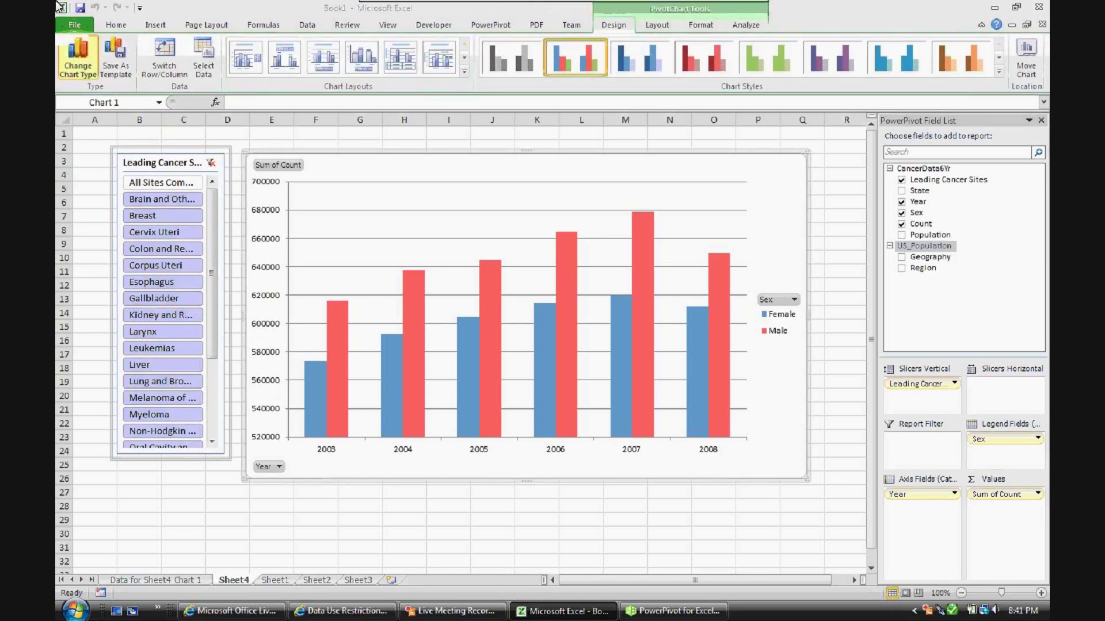
click(77, 57)
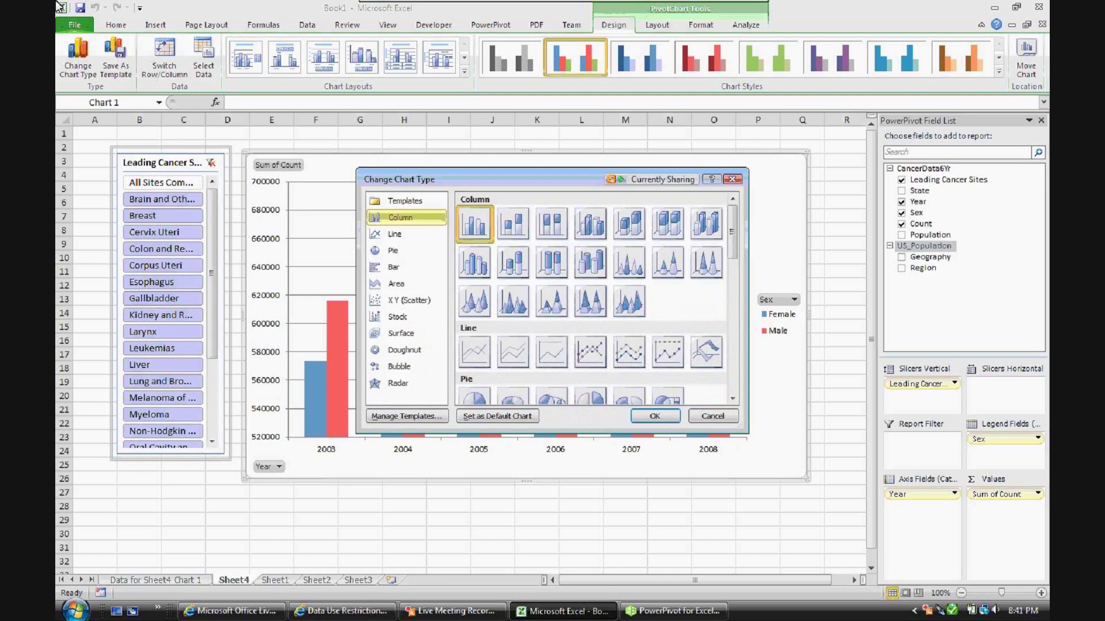
key(Escape)
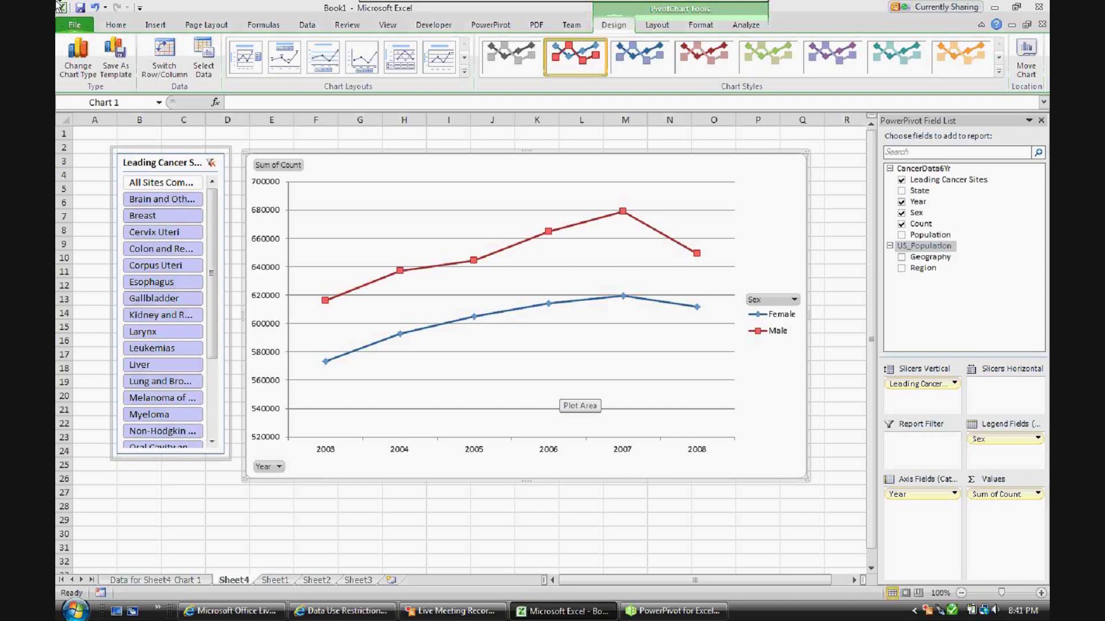
Step: Give both lines Standard Deviation error bars and filter the site slicer to Brain and Other
click(657, 25)
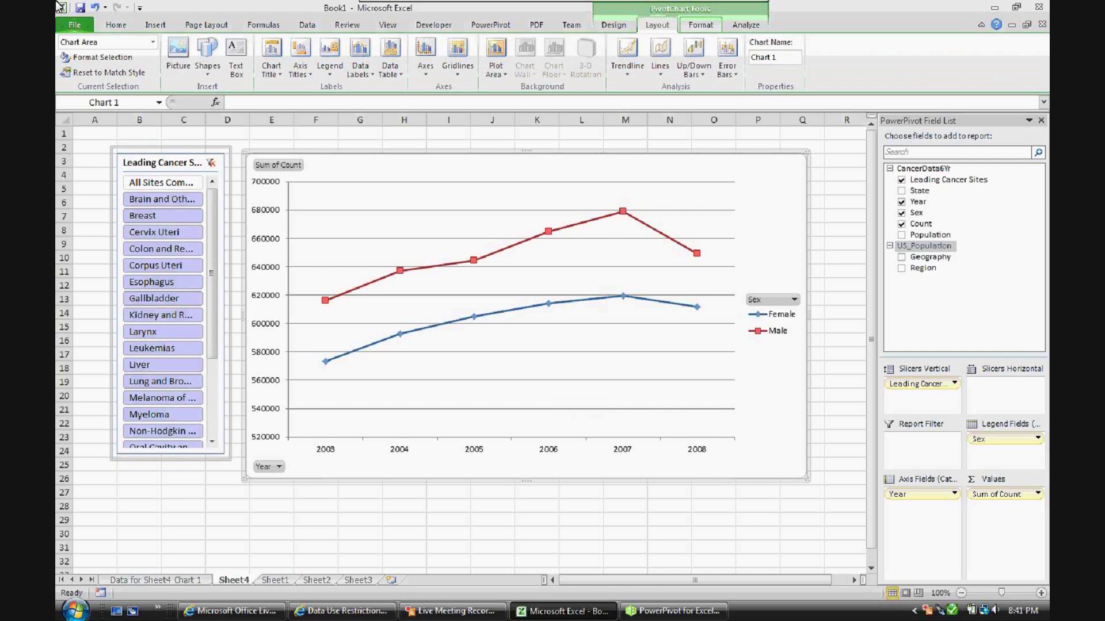
click(662, 126)
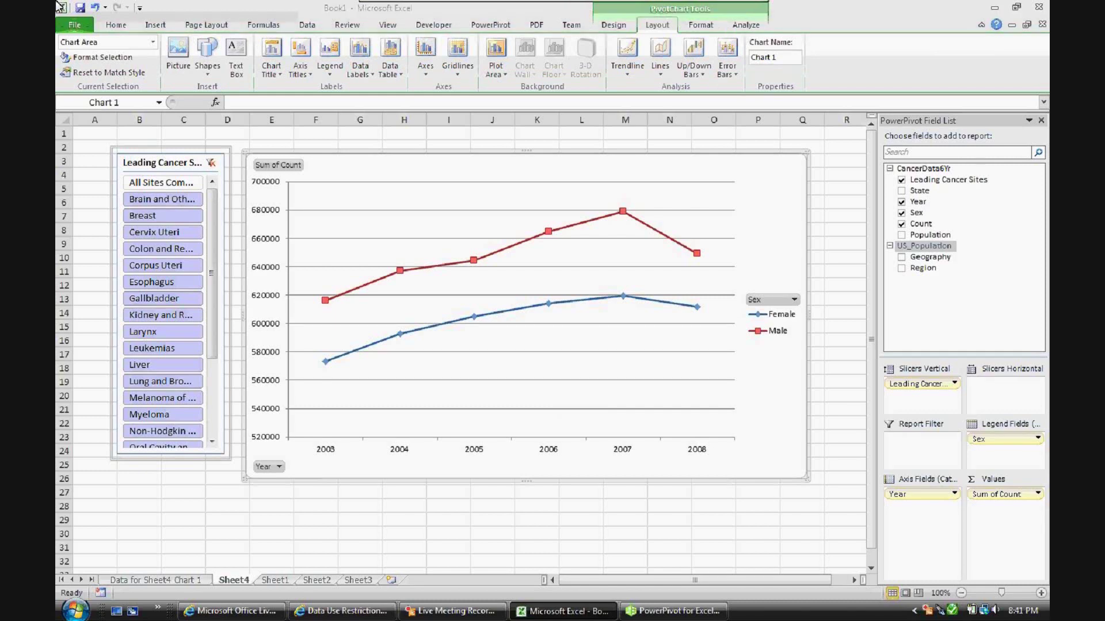
click(527, 351)
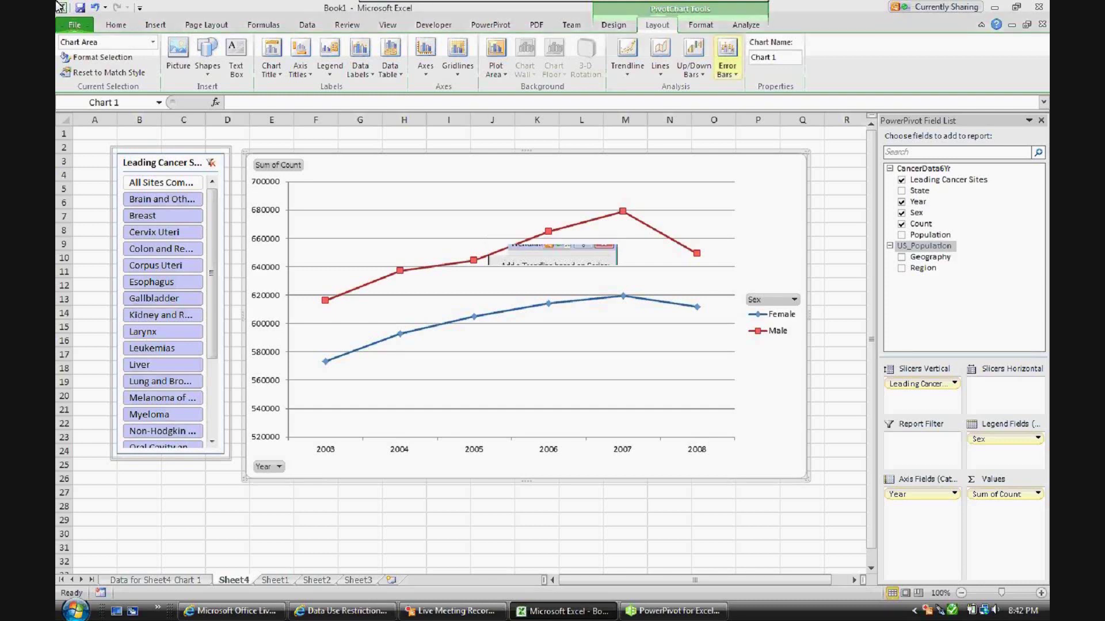
click(727, 66)
click(804, 189)
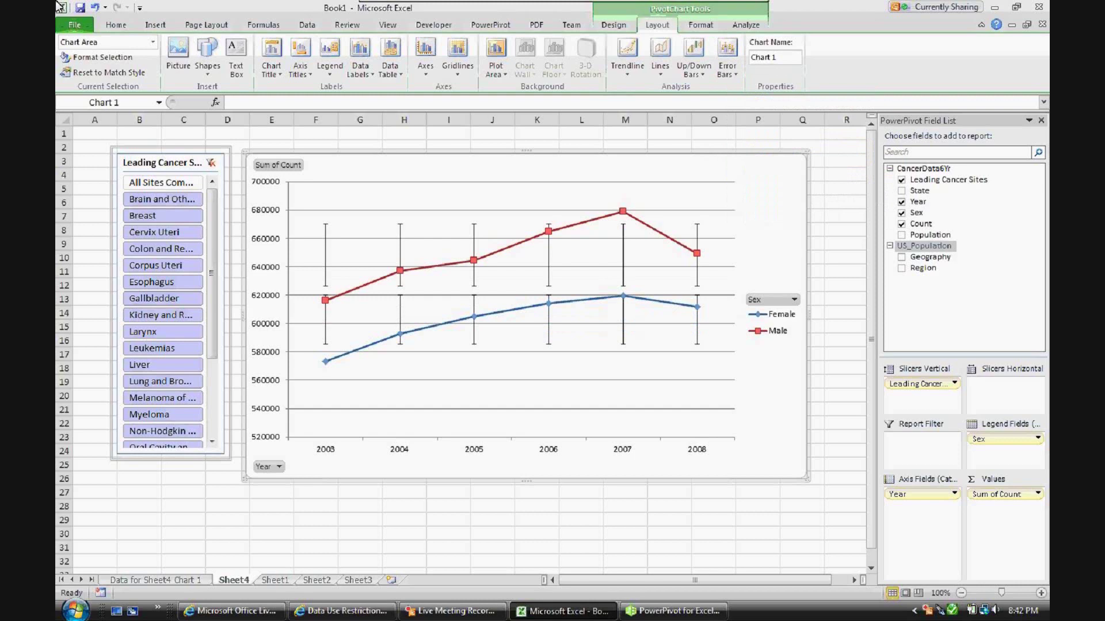
click(162, 199)
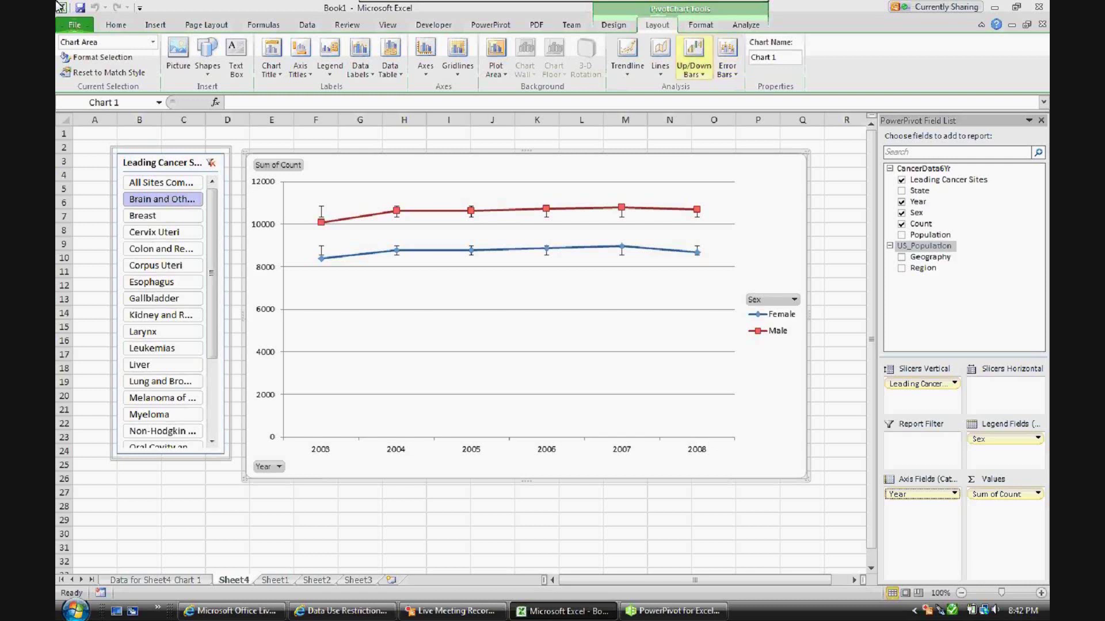
Step: Undo the error bars and line chart, then reselect every site from Brain to Non-Hodgkin
click(727, 59)
click(762, 93)
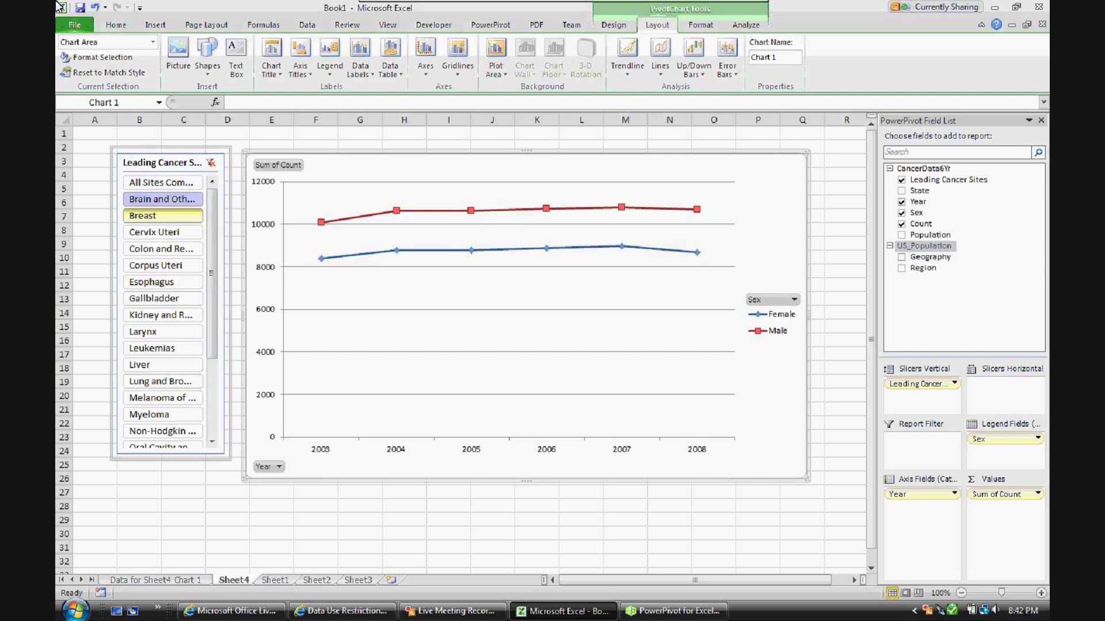
shift+click(163, 431)
drag(212, 273, 163, 414)
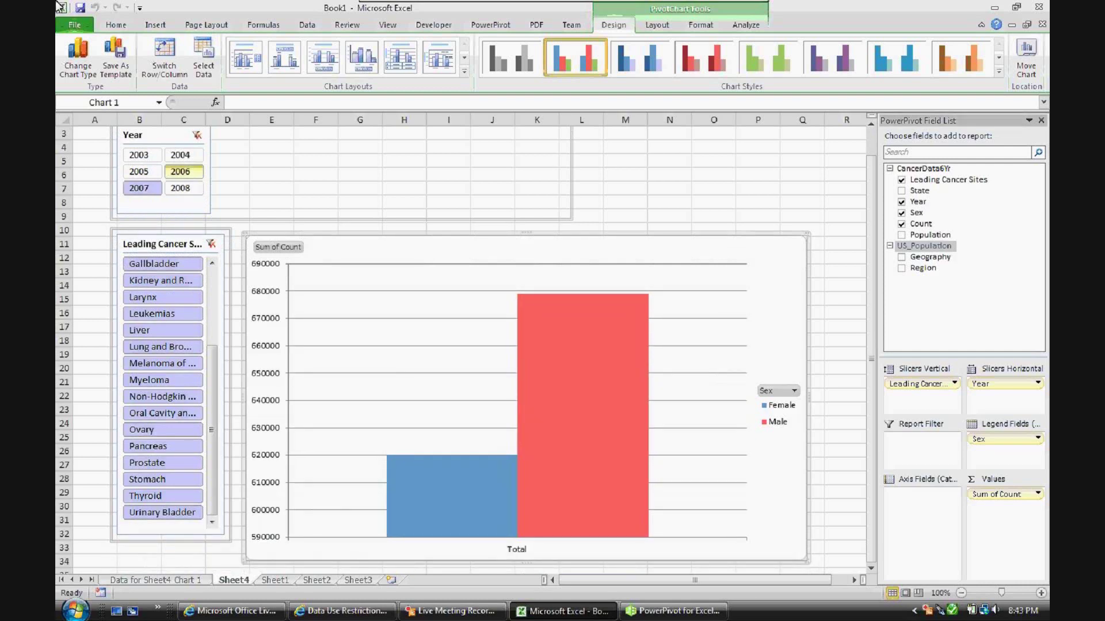
Step: Narrow the Year slicer selection down to 2008 alone
click(183, 188)
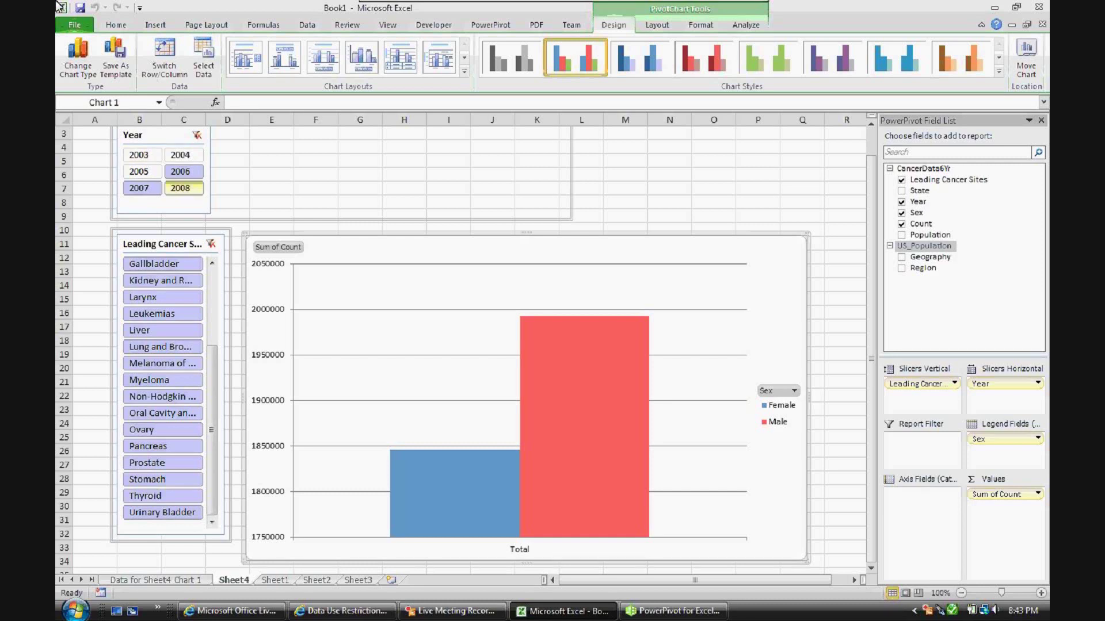
click(181, 188)
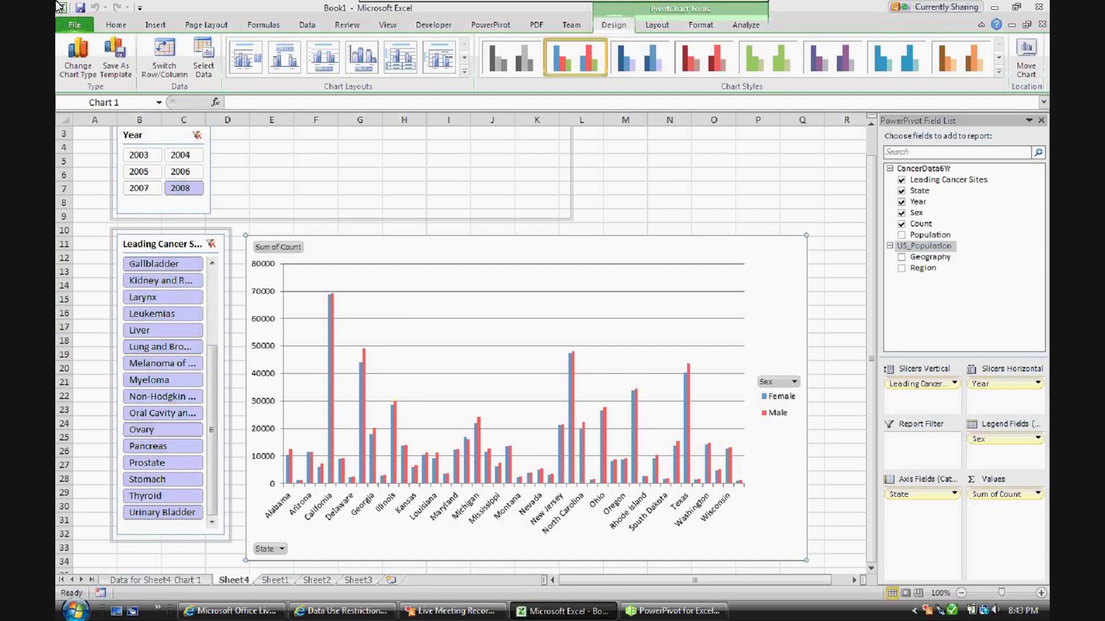
Step: Place Region from the US_Population table into Slicers Horizontal as a new slicer
drag(923, 268, 1006, 393)
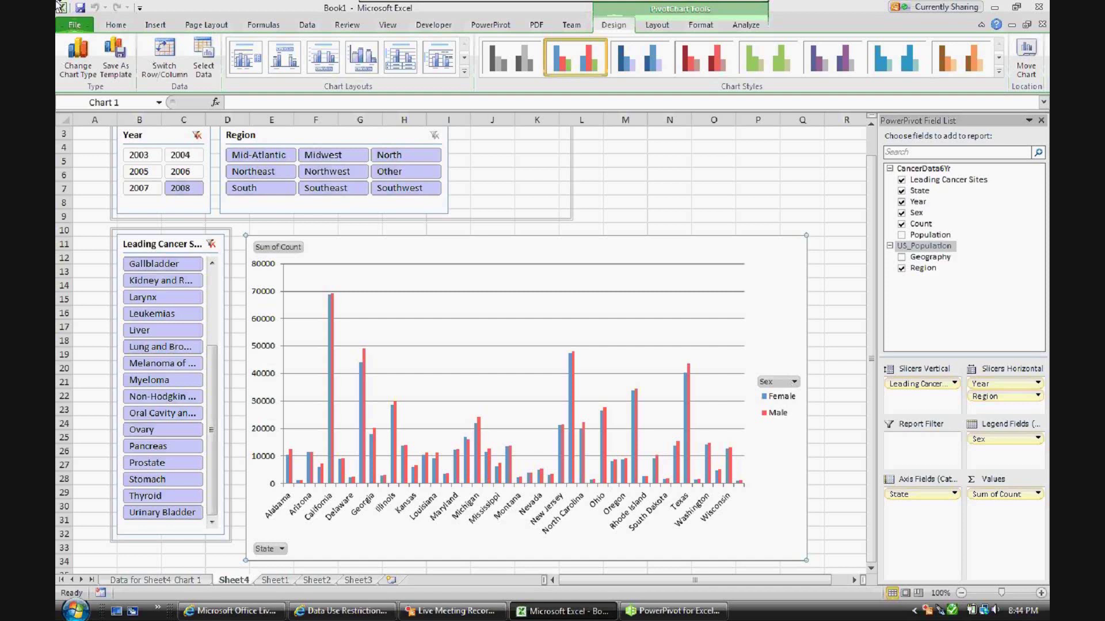
Step: Select Mid-Atlantic, then North, in the Region slicer to show the four North states
click(260, 155)
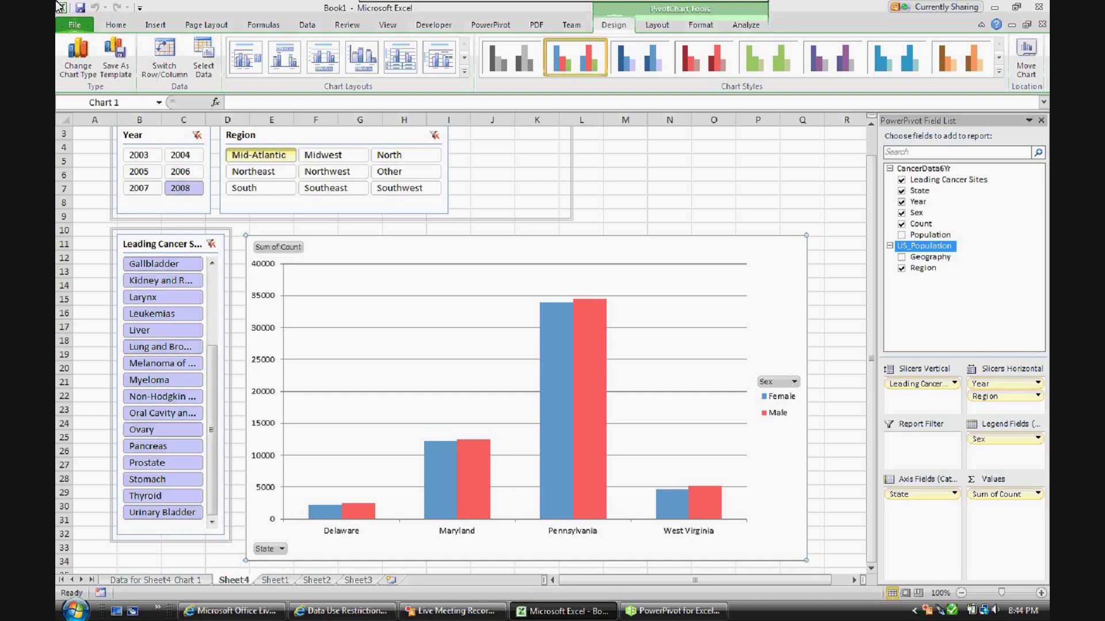
click(406, 155)
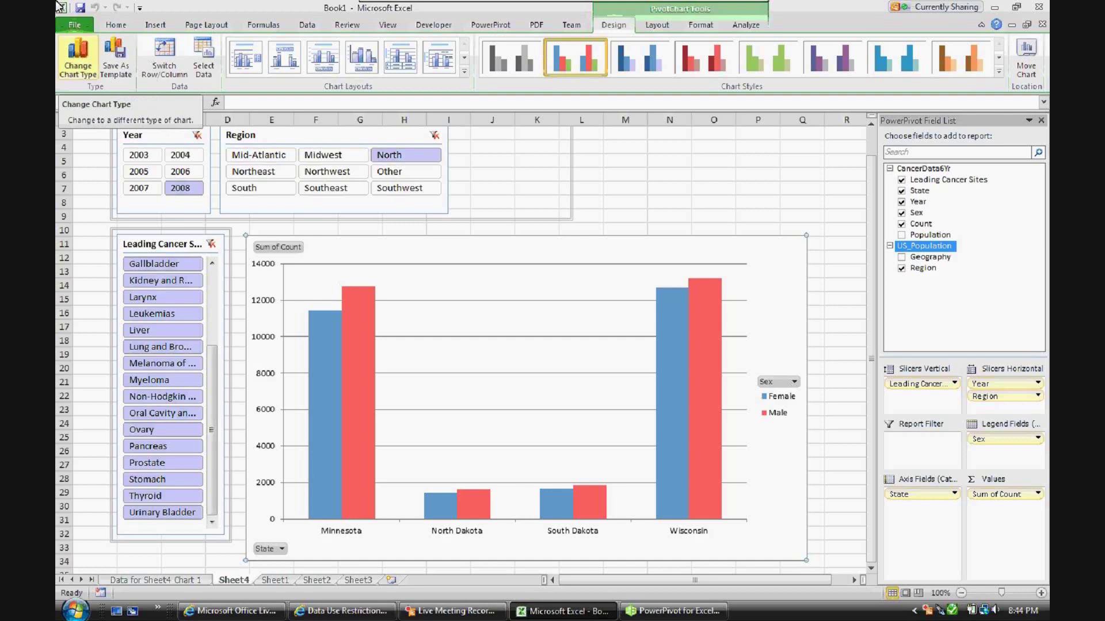
Step: Switch the chart type to 100% Stacked Column
click(78, 57)
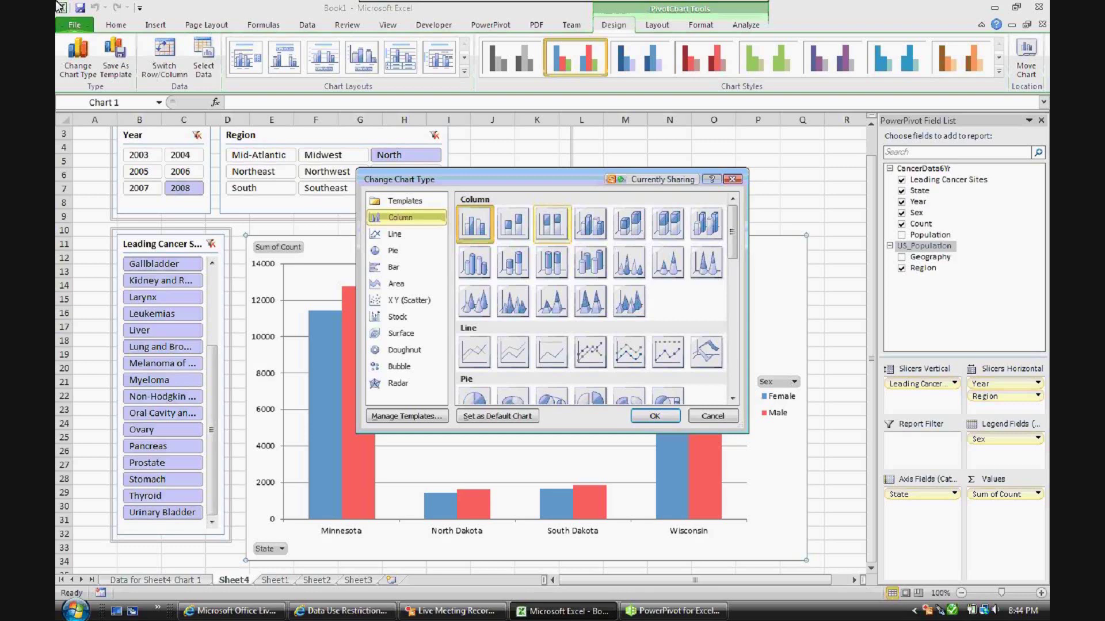
double_click(552, 224)
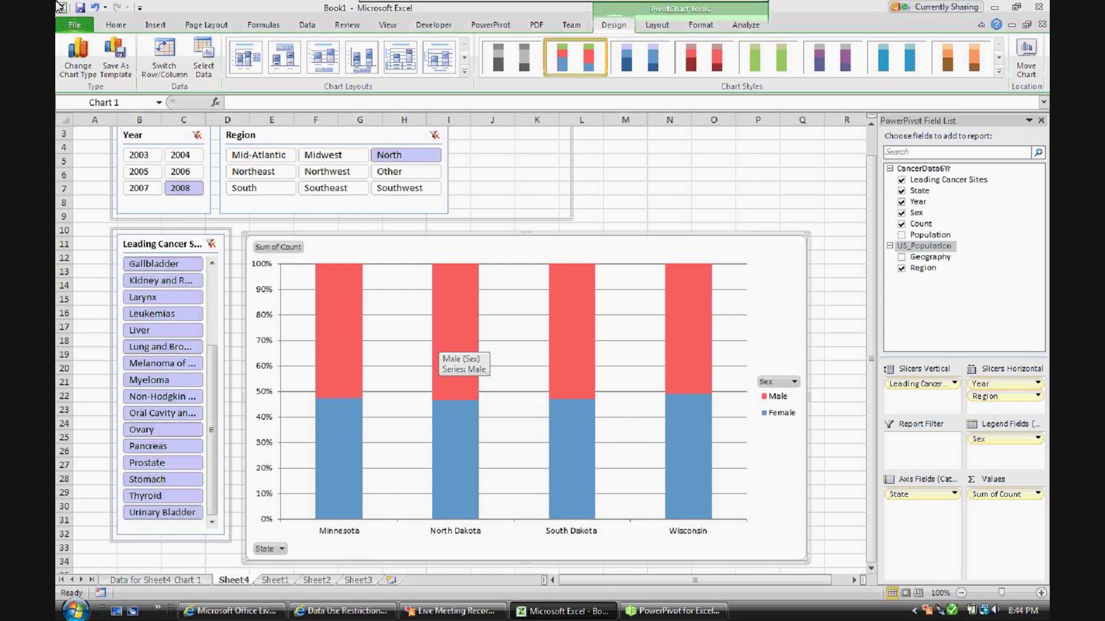
Step: Swap the fields so Sex sits in Axis Fields and State in Legend Fields
drag(997, 439, 920, 491)
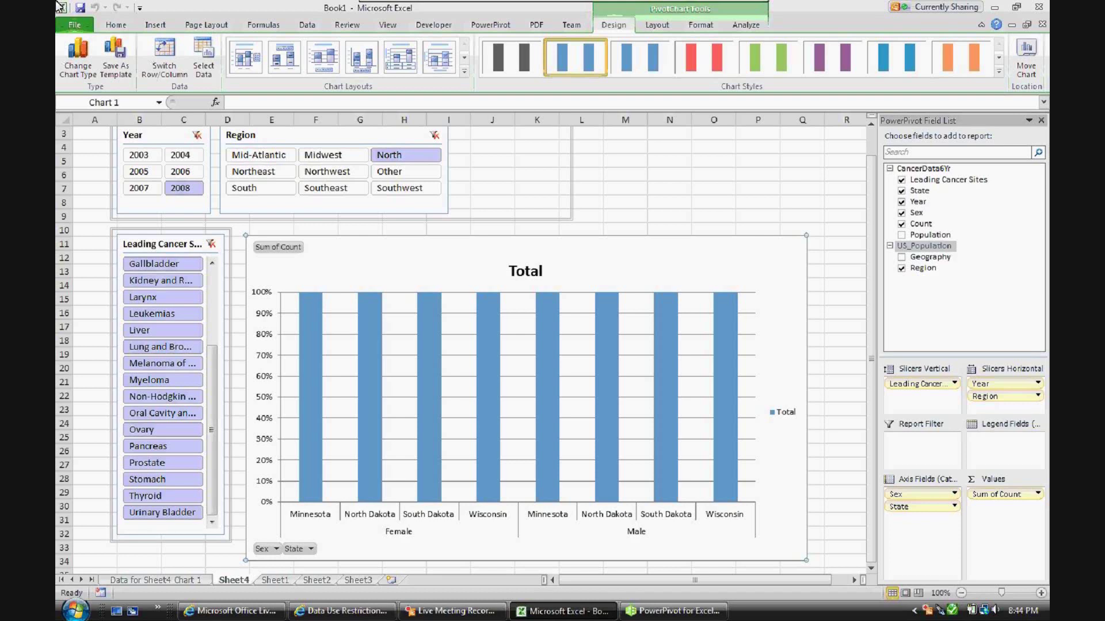
click(922, 507)
drag(922, 506, 1005, 440)
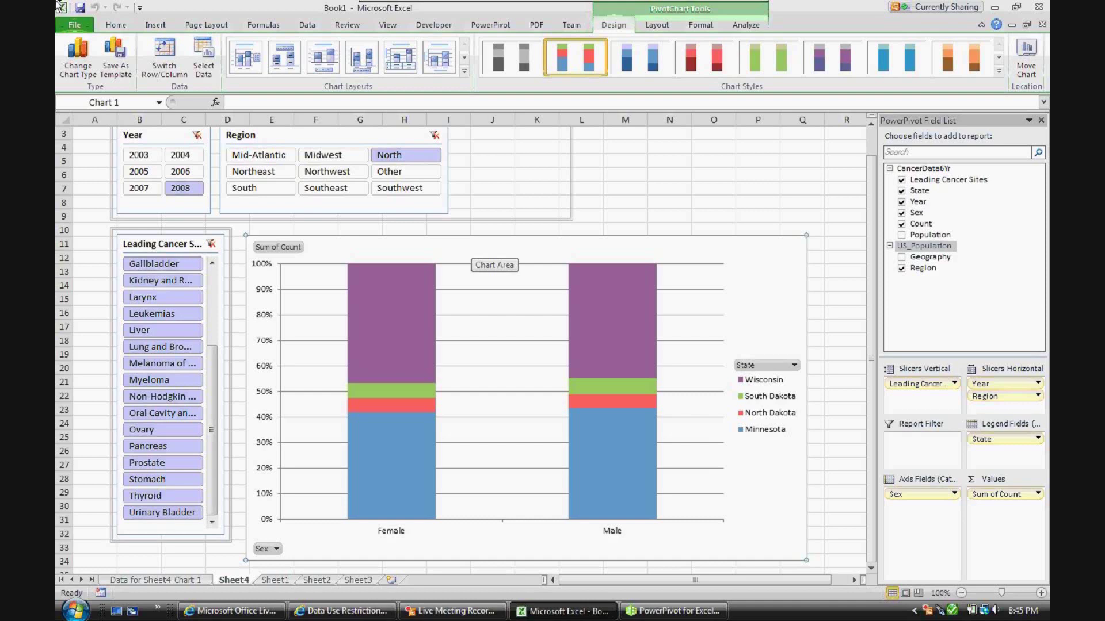
click(78, 58)
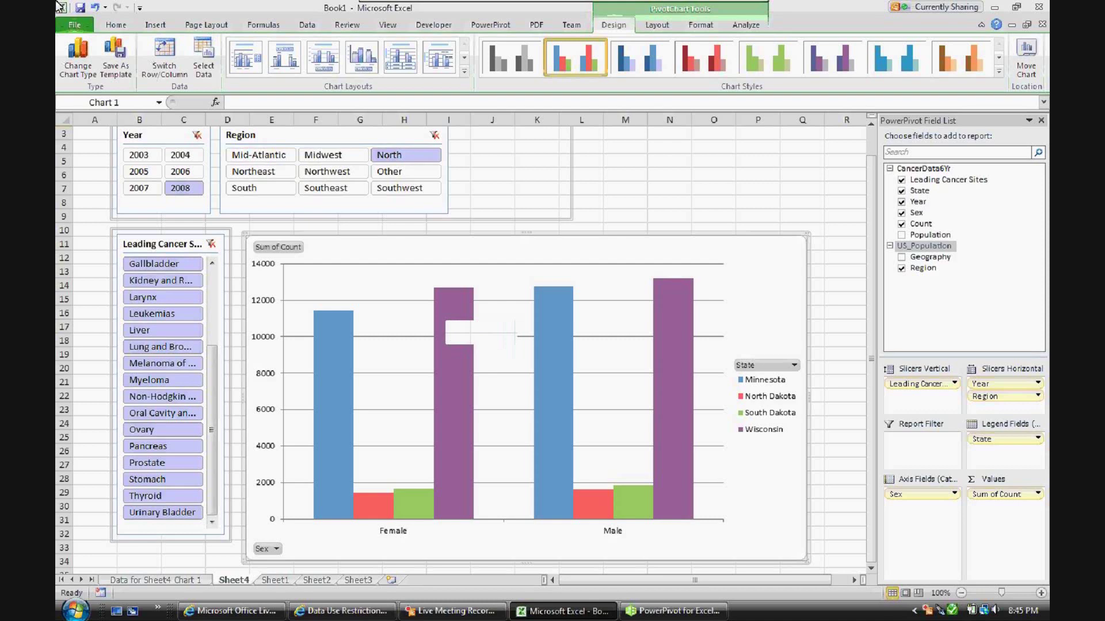
Step: Add Population to the values and start a new measure named 'Rate per 100k'
click(902, 236)
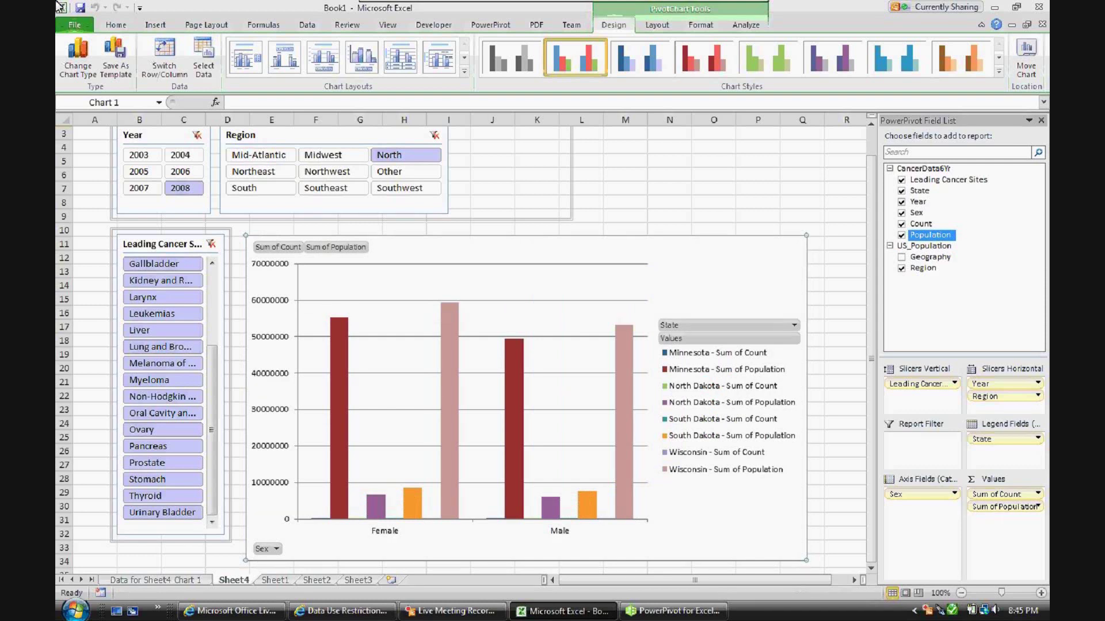
click(490, 25)
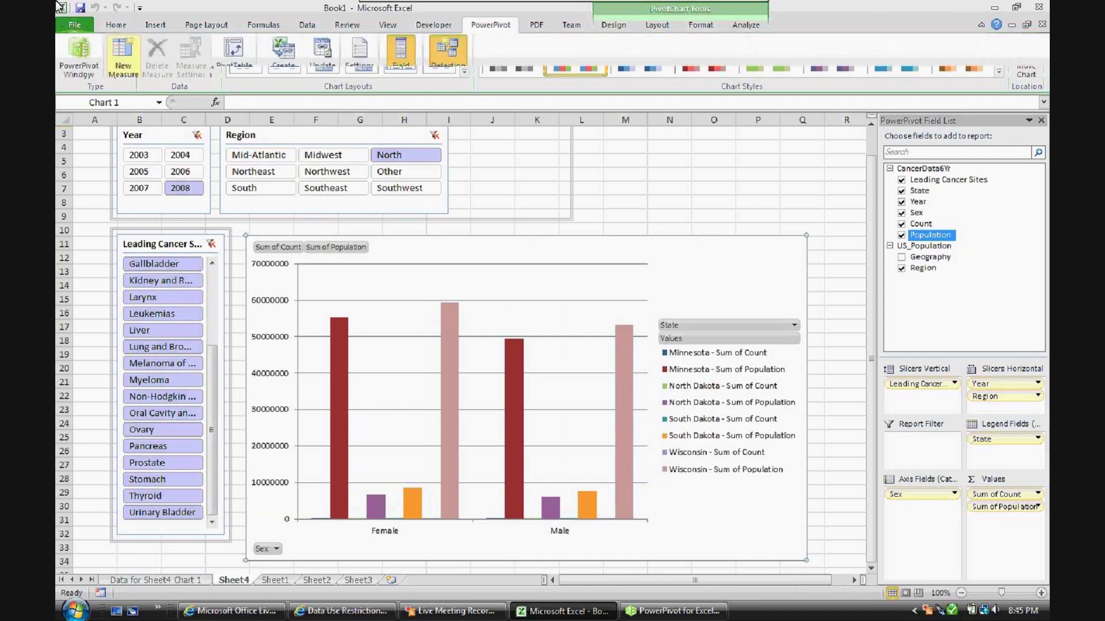
click(123, 56)
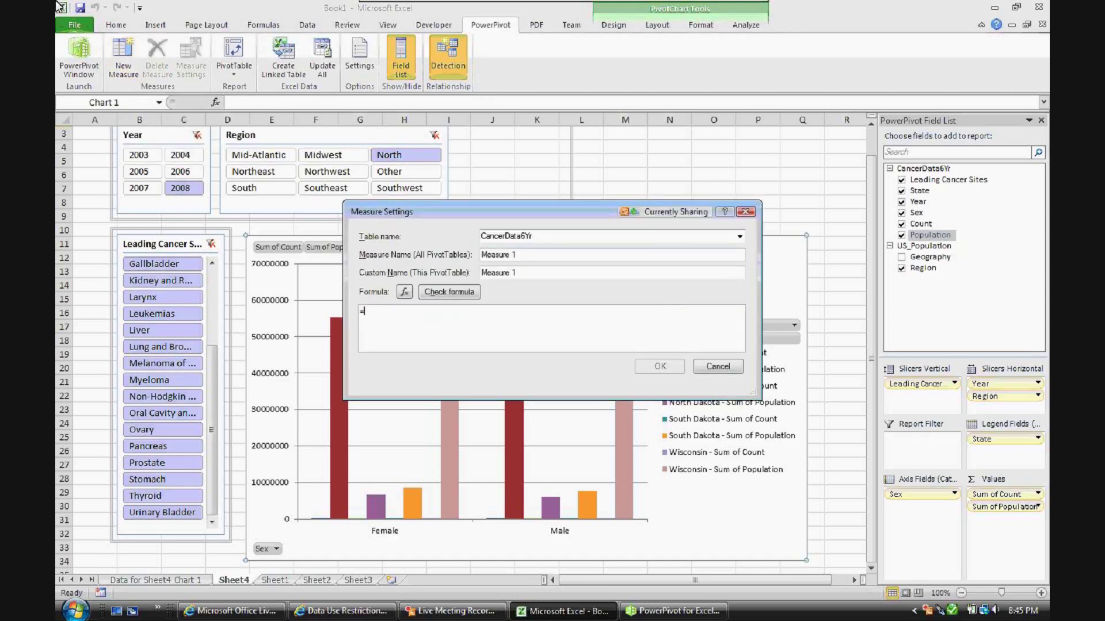
triple_click(498, 254)
text(Rate per 100k)
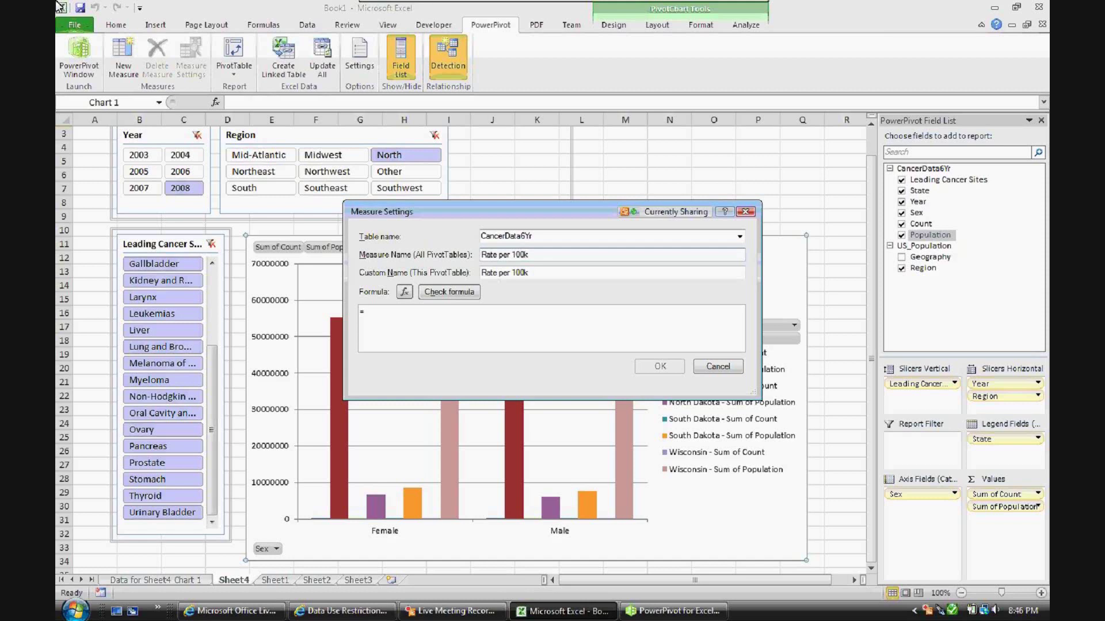
Step: Enter the formula =([Sum of Count]/[Sum of Population])*100000 and create the measure
click(366, 312)
text(()
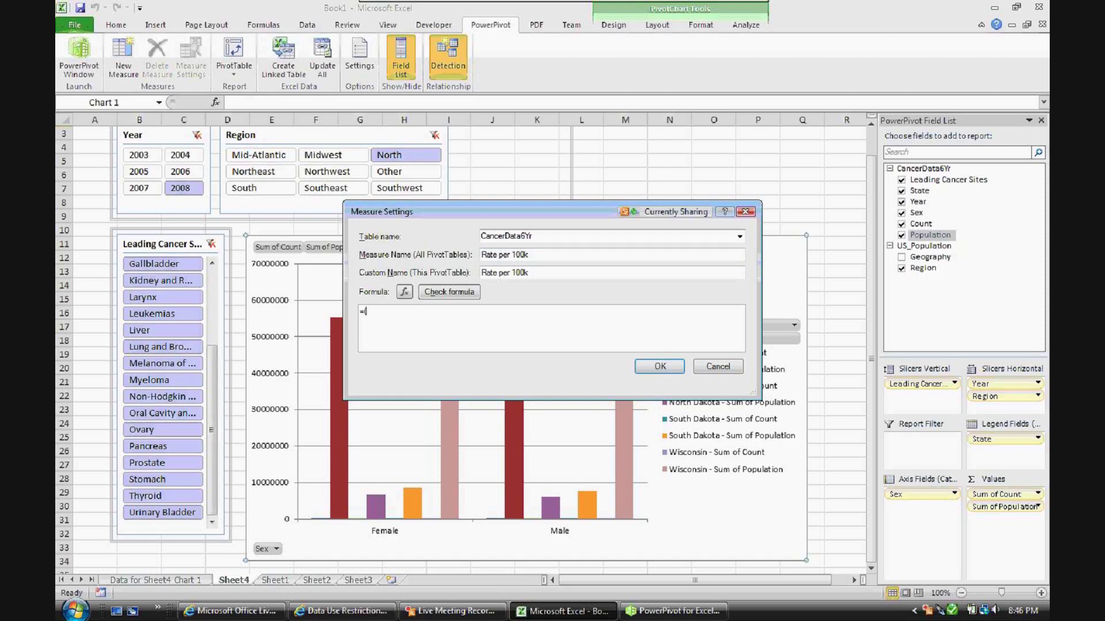
text([)
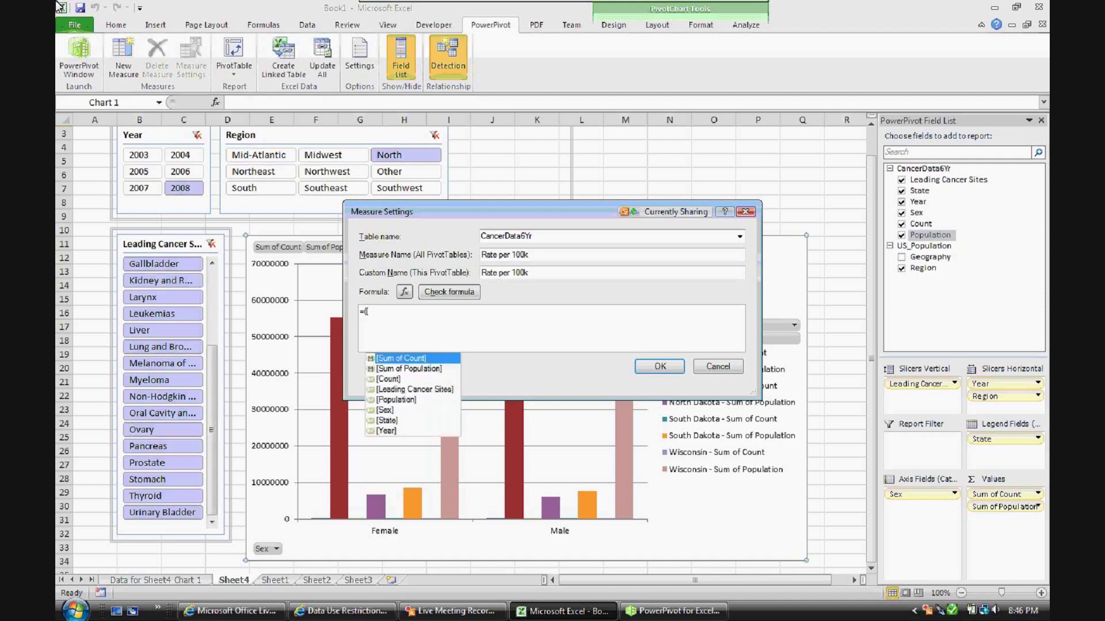
key(Tab)
text(/[)
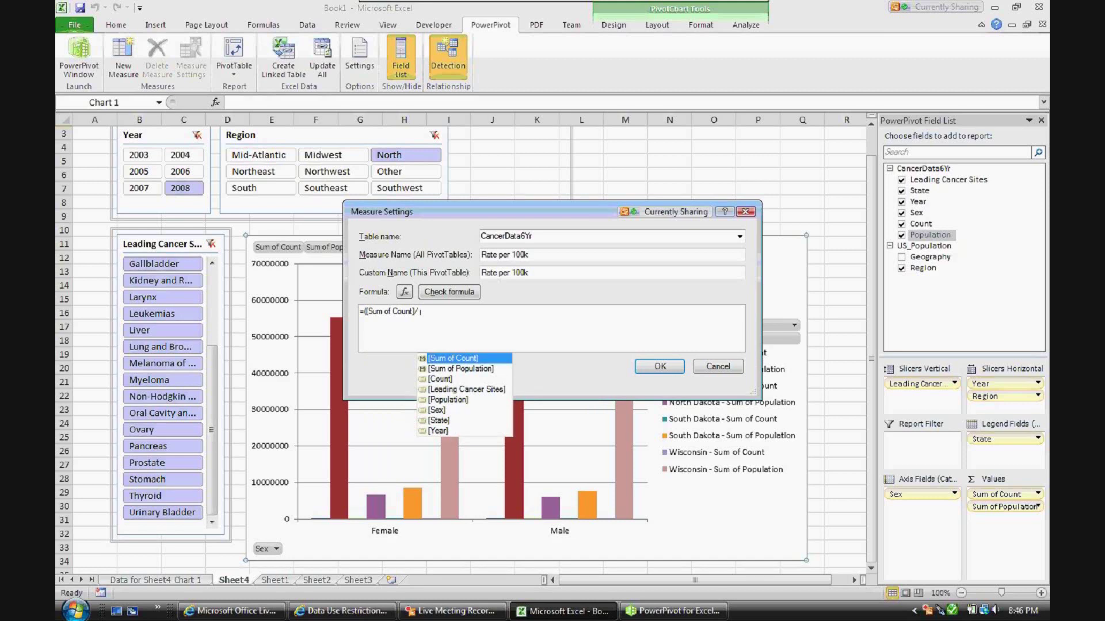
key(Down)
key(Tab)
text())
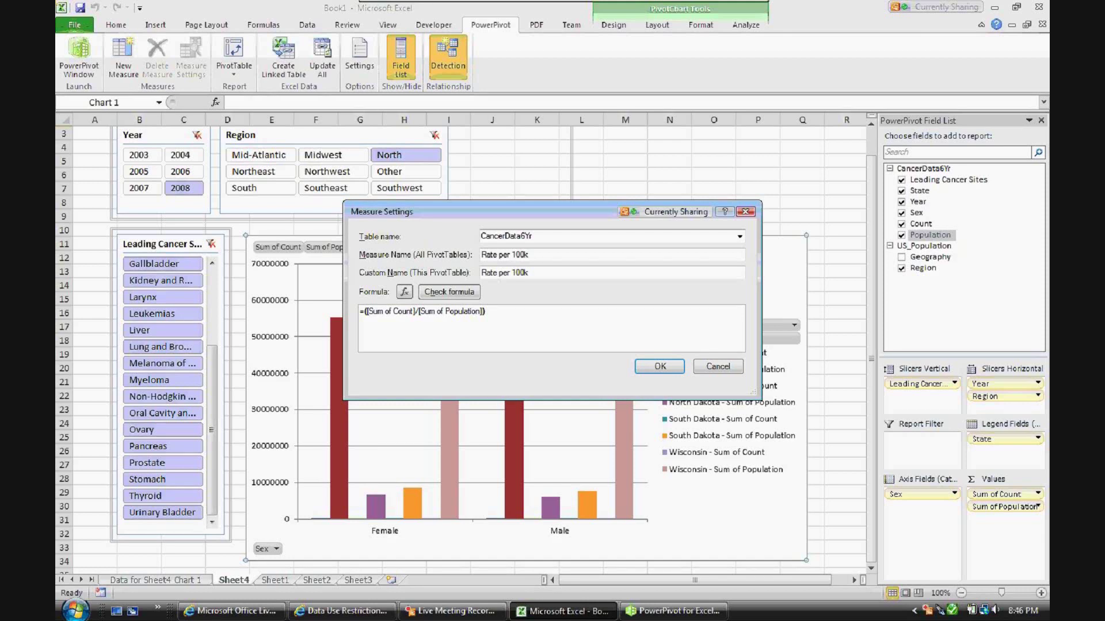
text(*100000)
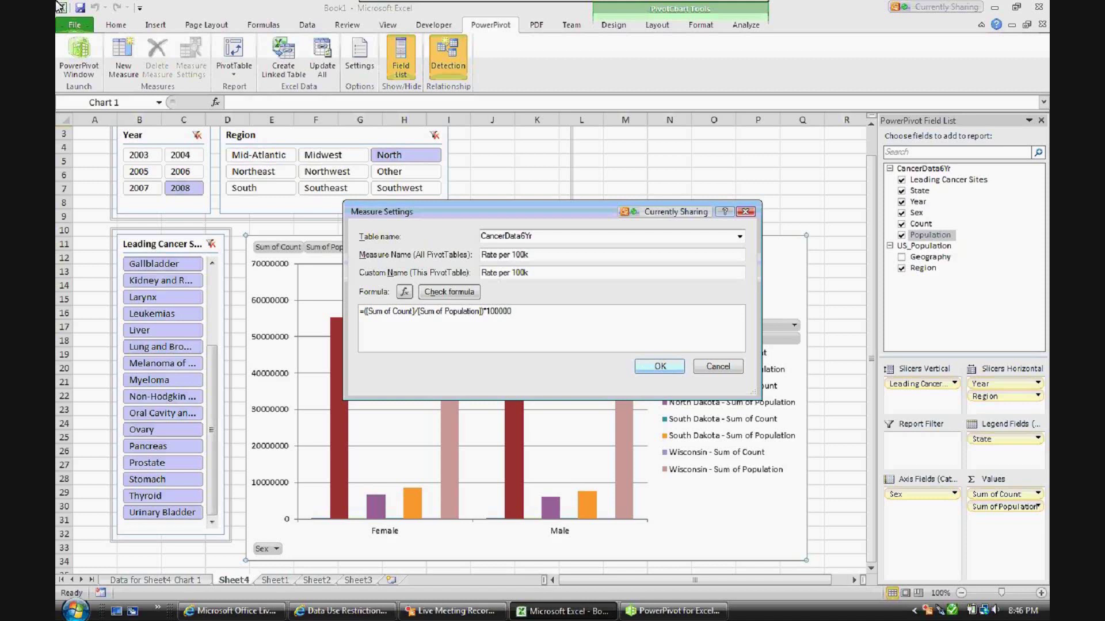
key(Return)
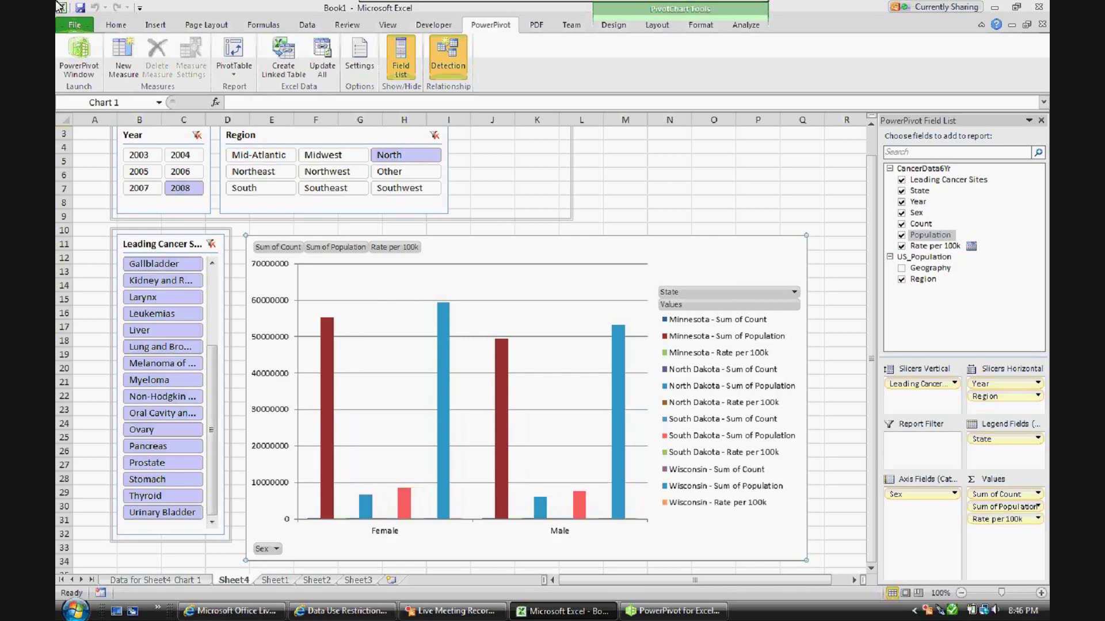
Step: Remove Sex from the axis and Sum of Population from the values, leaving Count and Rate per 100k
click(922, 494)
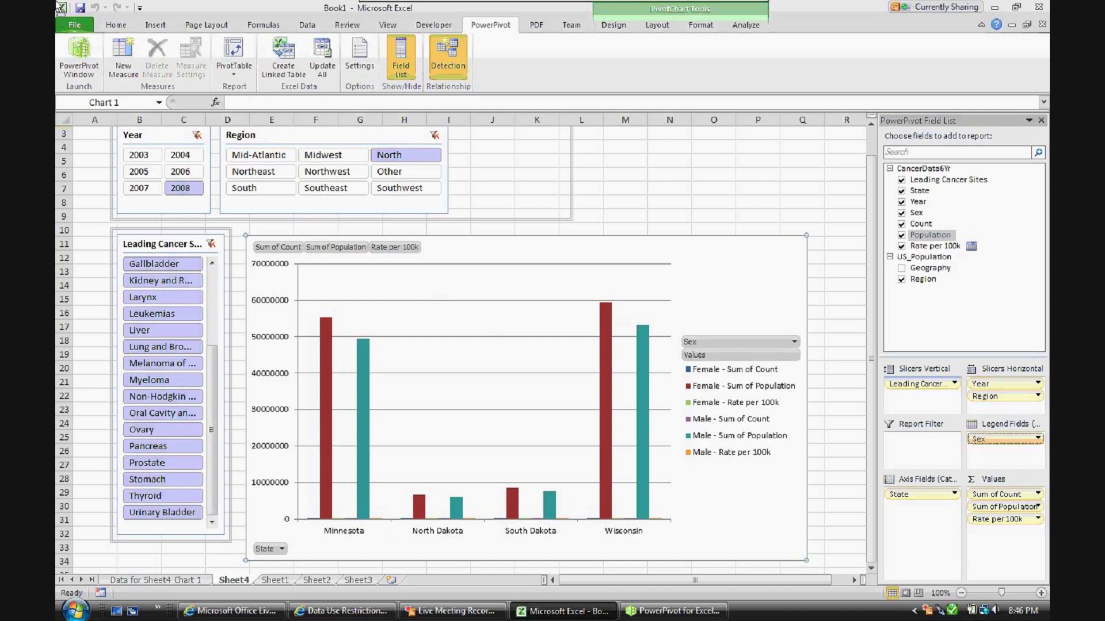
click(742, 420)
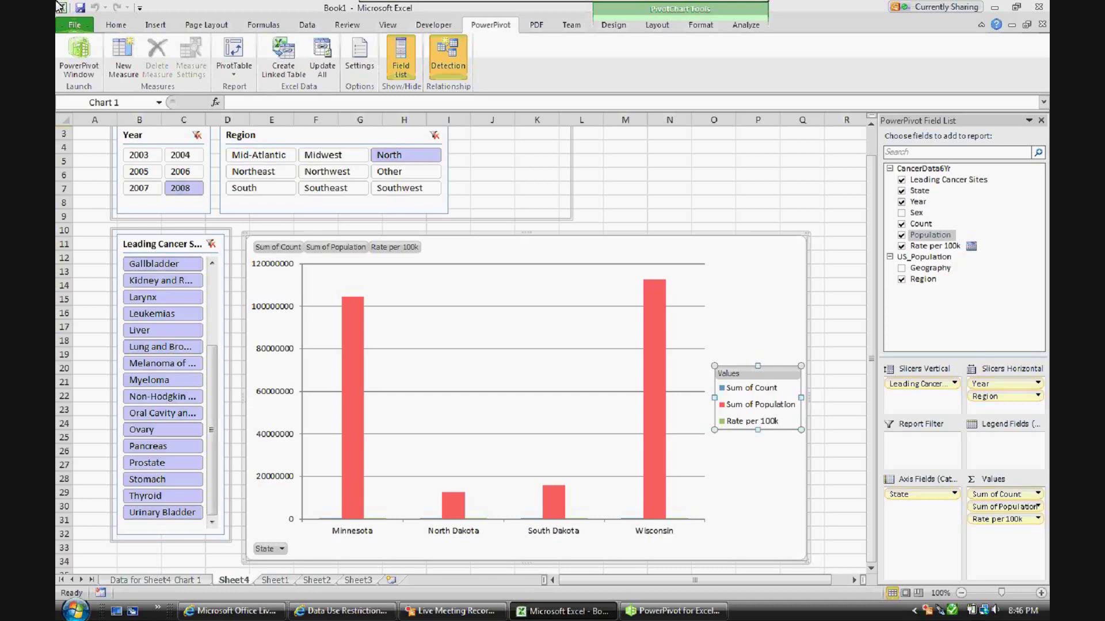
click(760, 404)
key(Delete)
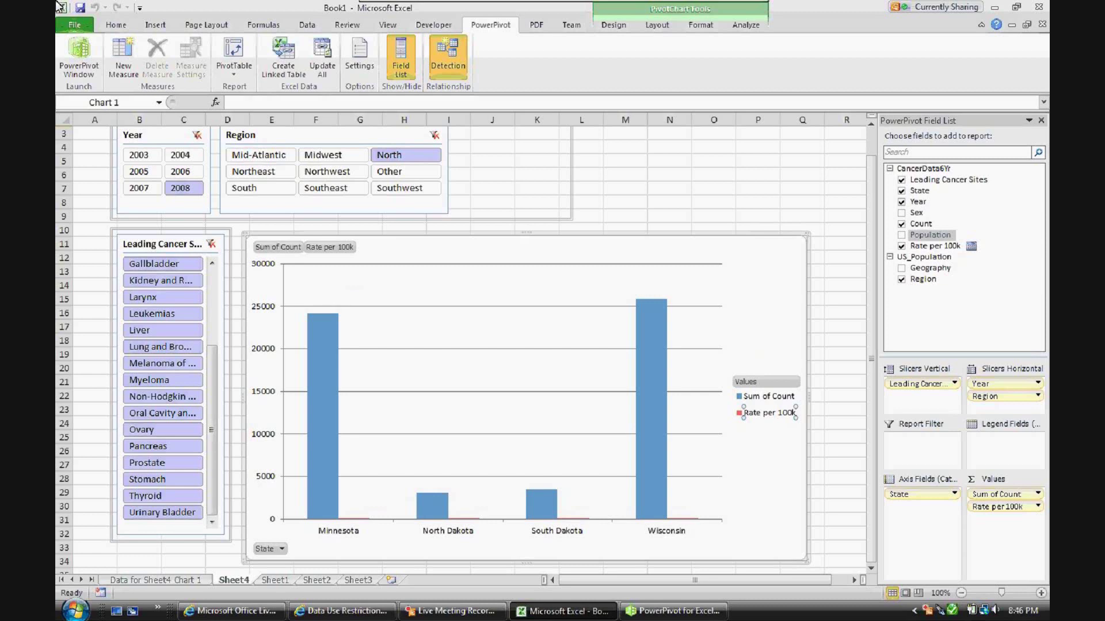
Step: Plot the Rate per 100k series on a secondary axis
right_click(762, 413)
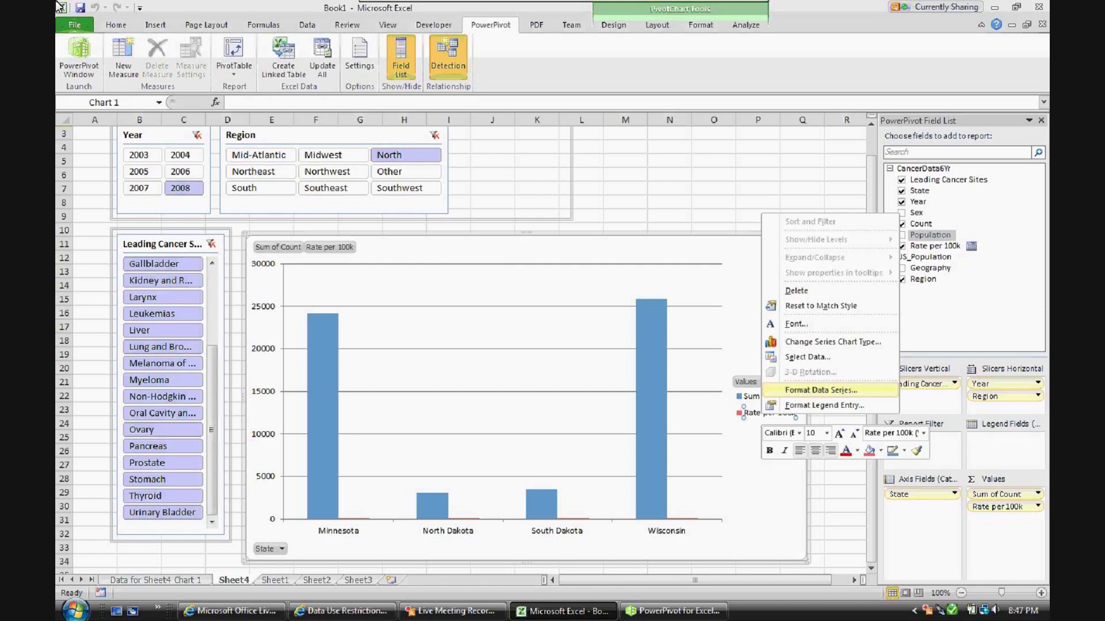
click(820, 390)
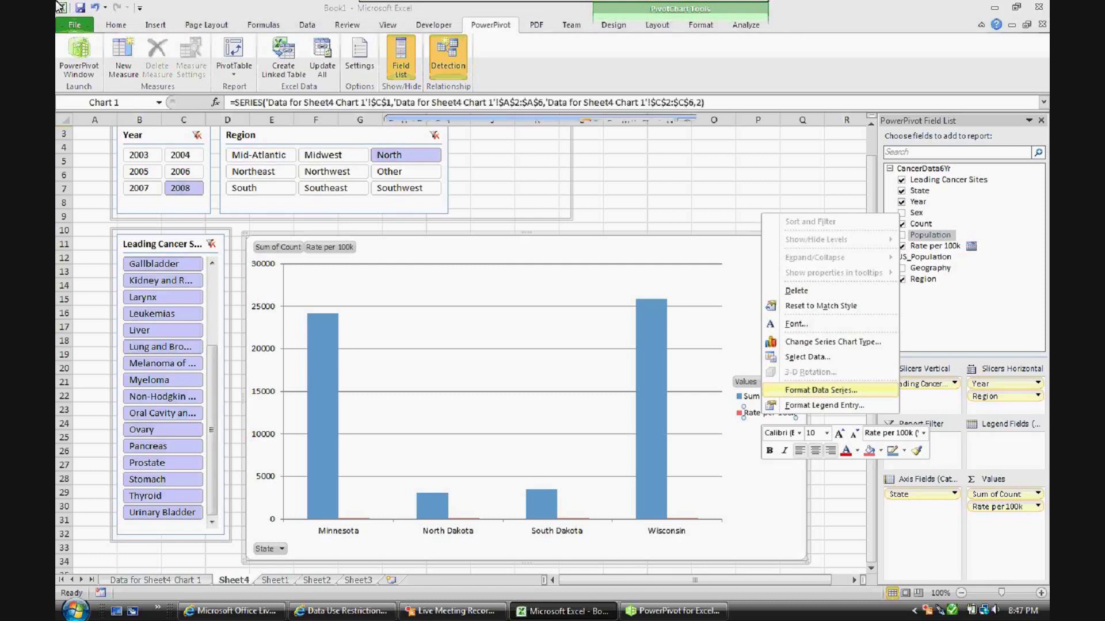
click(491, 303)
click(688, 471)
right_click(771, 413)
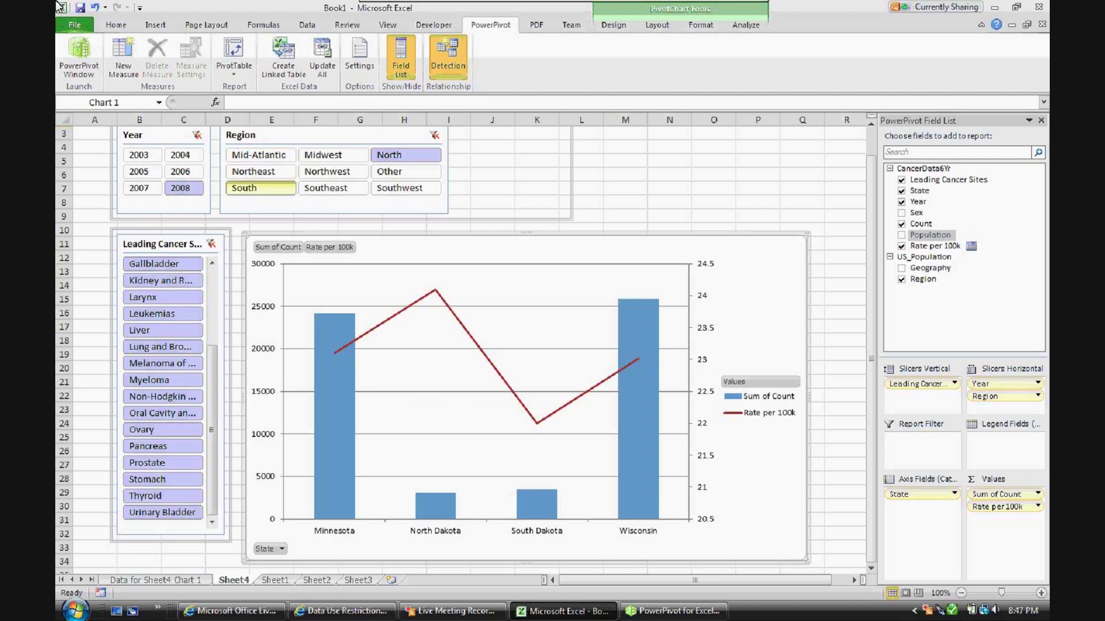
Step: Use the Region and Year slicers to show only the South region for 2006
click(261, 155)
click(254, 172)
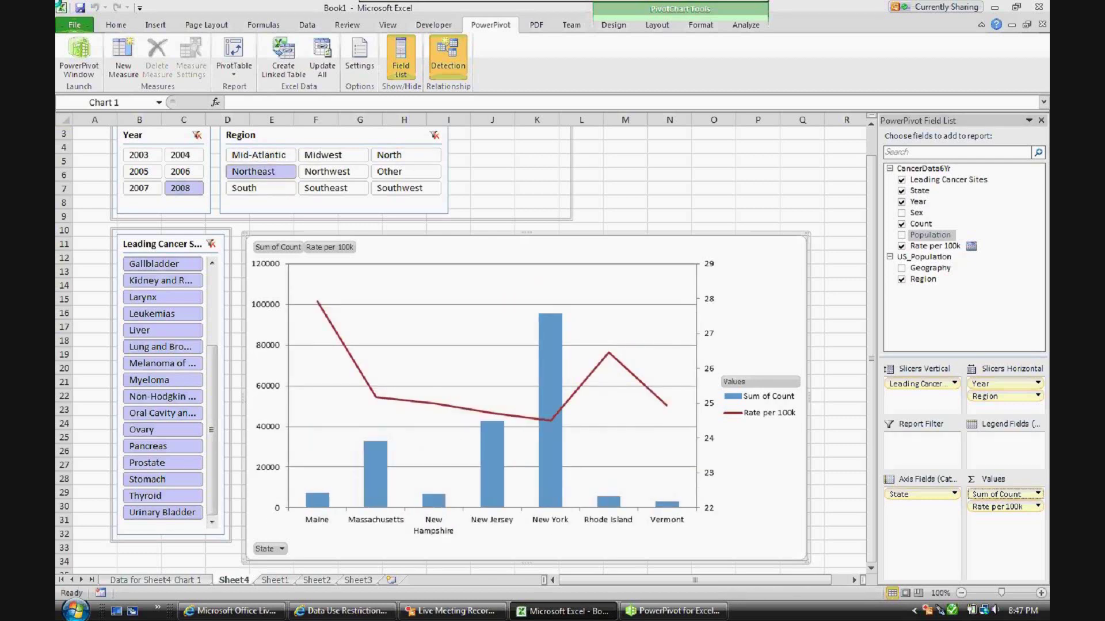
click(244, 188)
click(140, 188)
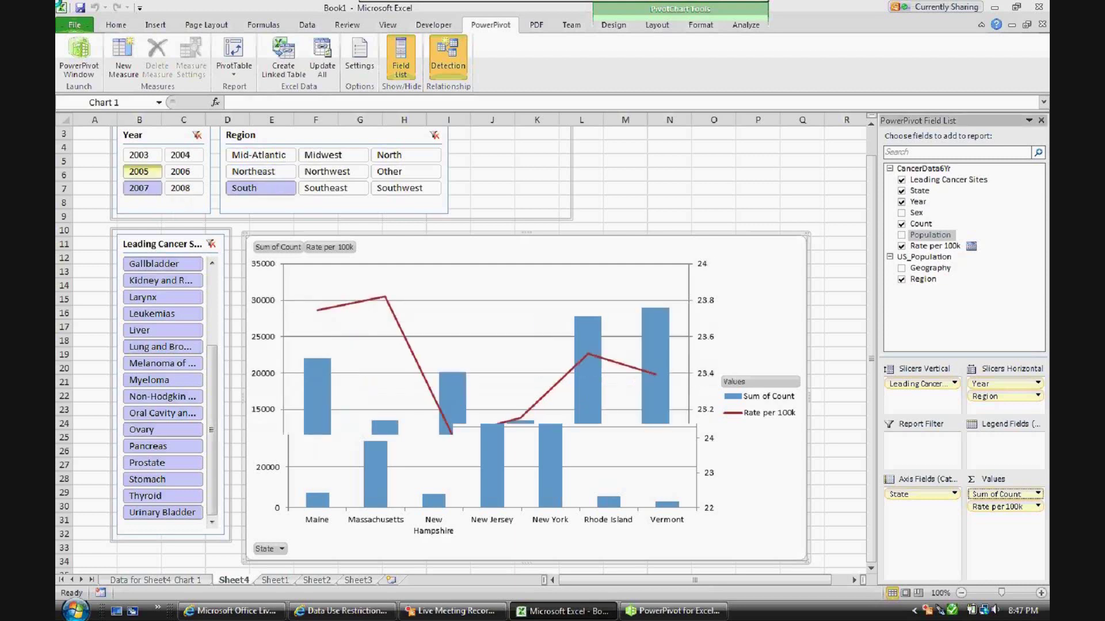
click(181, 171)
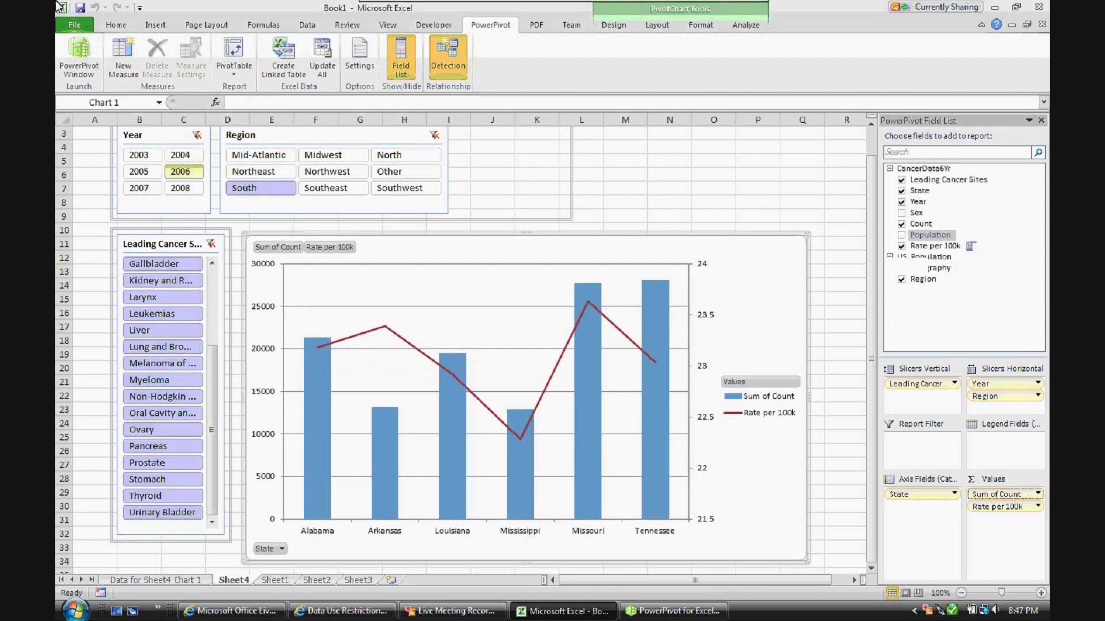